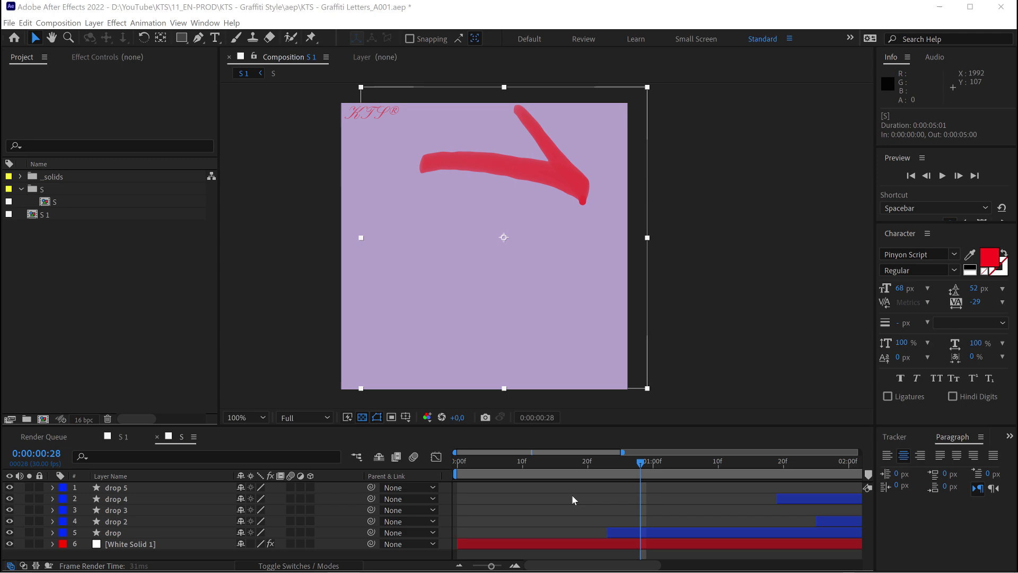
Step: Make a new composition called Letter at 1920×1080, 30 fps and 5 seconds long
{"action": "left_click", "coordinate": [57, 23]}
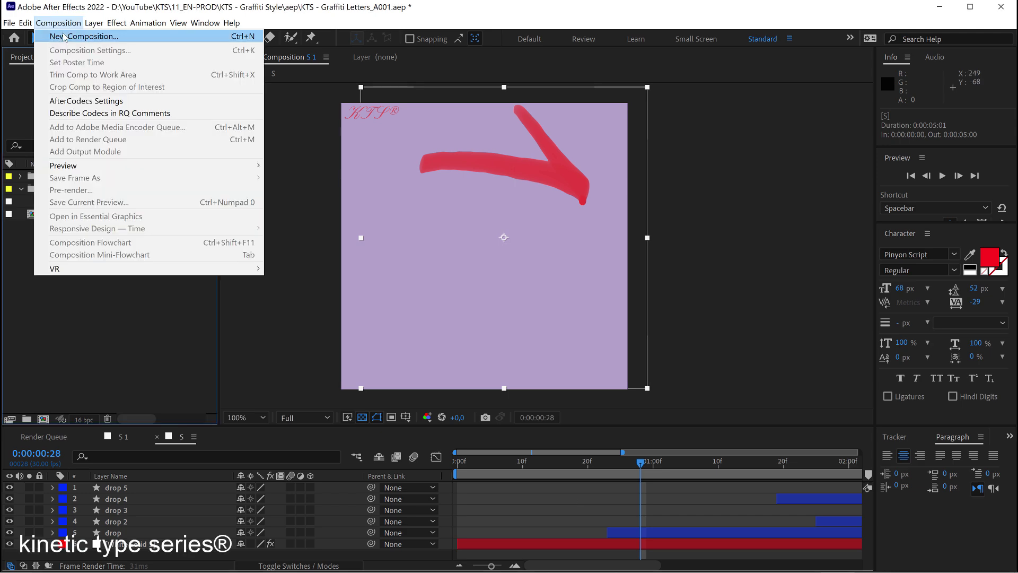
{"action": "left_click", "coordinate": [85, 37]}
{"action": "left_click_drag", "start_coordinate": [589, 212], "coordinate": [385, 147]}
{"action": "type", "text": "Letter"}
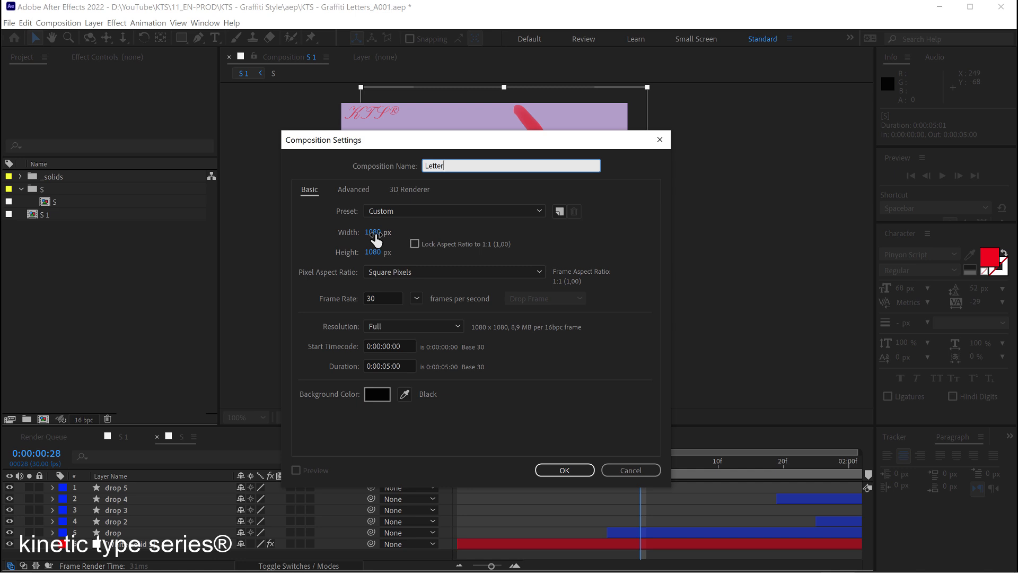
{"action": "left_click", "coordinate": [374, 233]}
{"action": "type", "text": "1"}
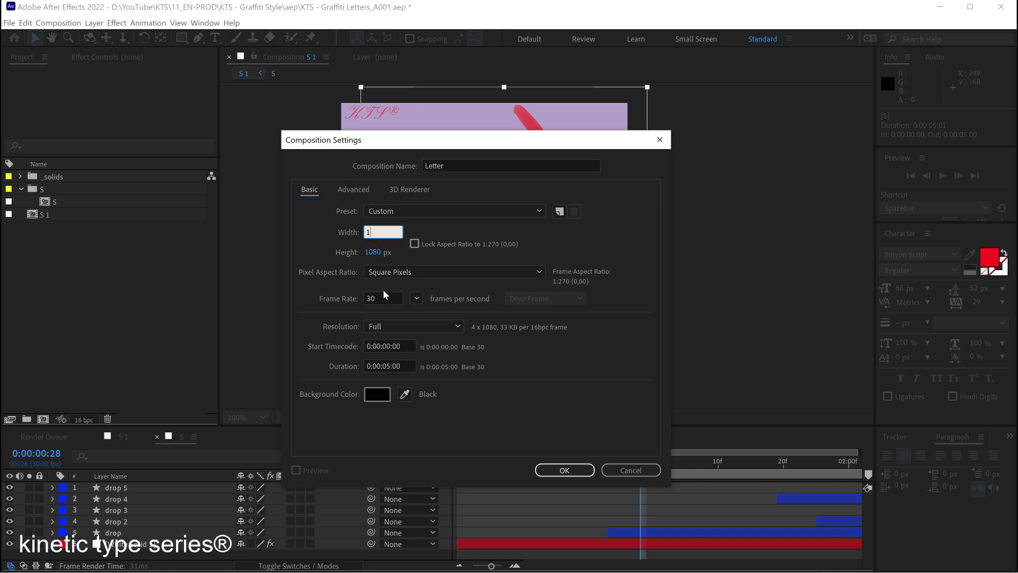
{"action": "type", "text": "920"}
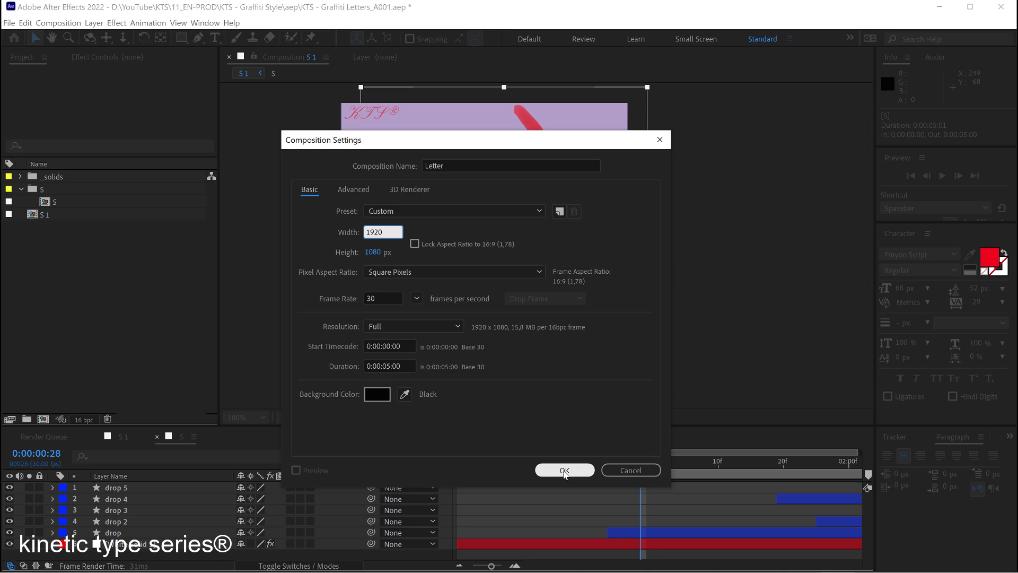
{"action": "left_click", "coordinate": [563, 470]}
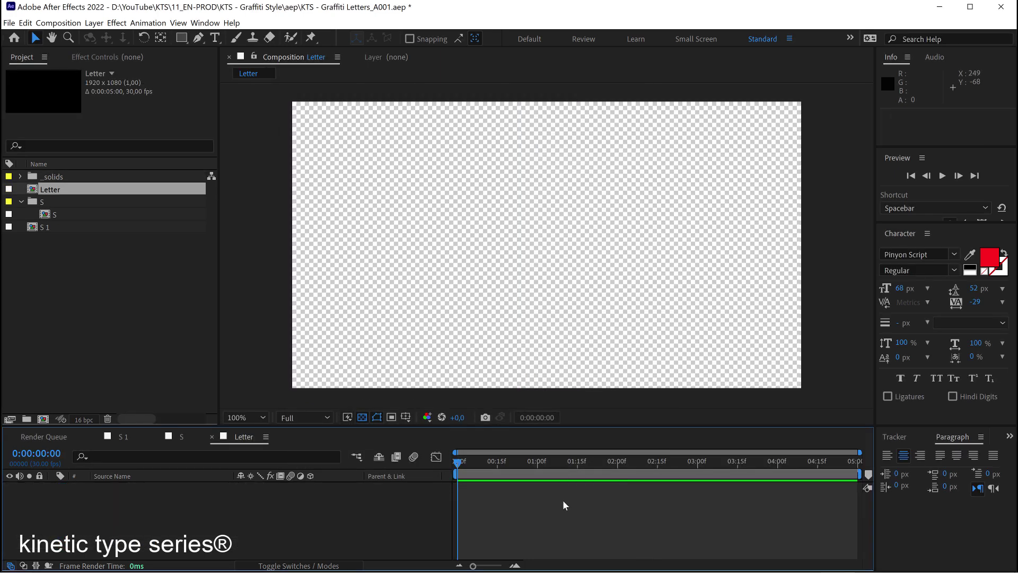
Step: Add a white full-frame solid named Letter and select its layer in the timeline
{"action": "left_click", "coordinate": [93, 22]}
{"action": "mouse_move", "coordinate": [114, 36]}
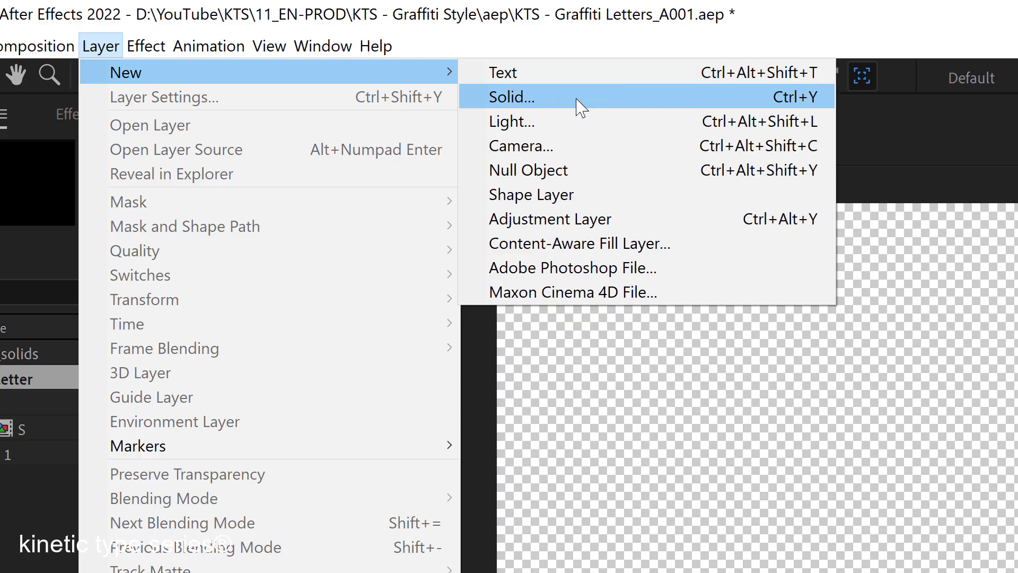
{"action": "left_click", "coordinate": [577, 98]}
{"action": "left_click", "coordinate": [615, 469]}
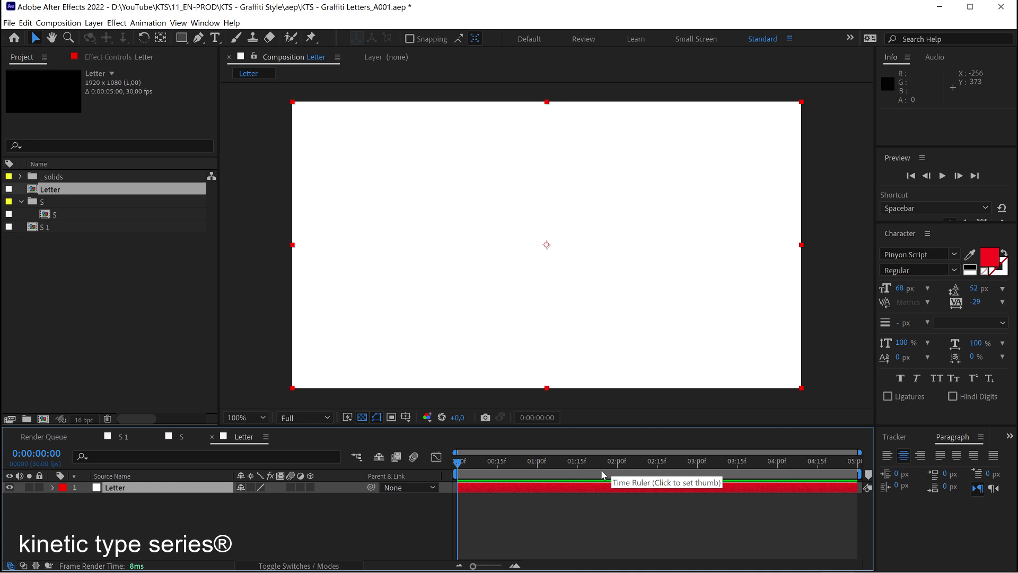
{"action": "left_click", "coordinate": [145, 507]}
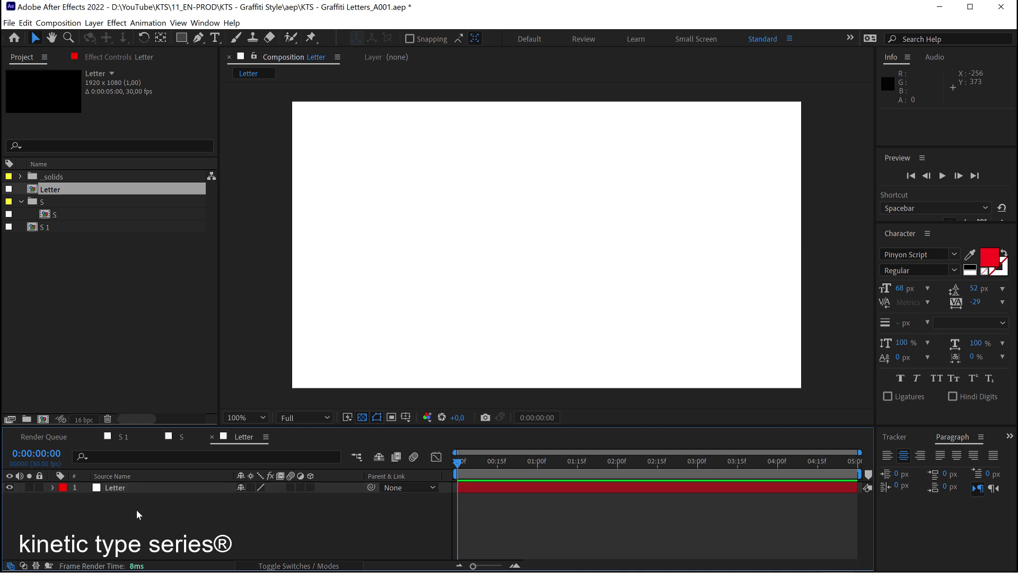
{"action": "left_click", "coordinate": [114, 489]}
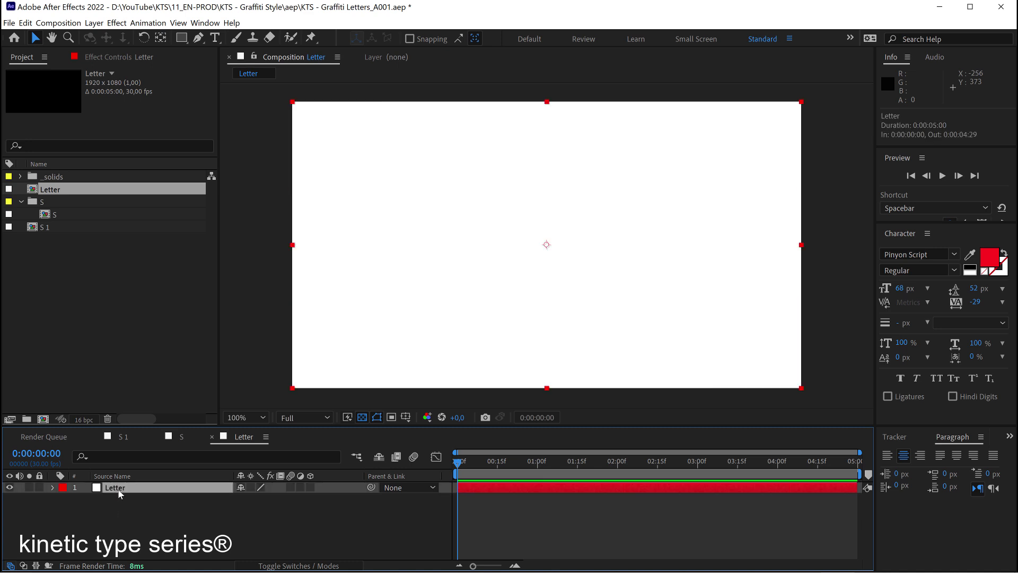
Step: Open the Letter solid in its own Layer viewer and switch to the Brush tool
{"action": "double_click", "coordinate": [118, 491]}
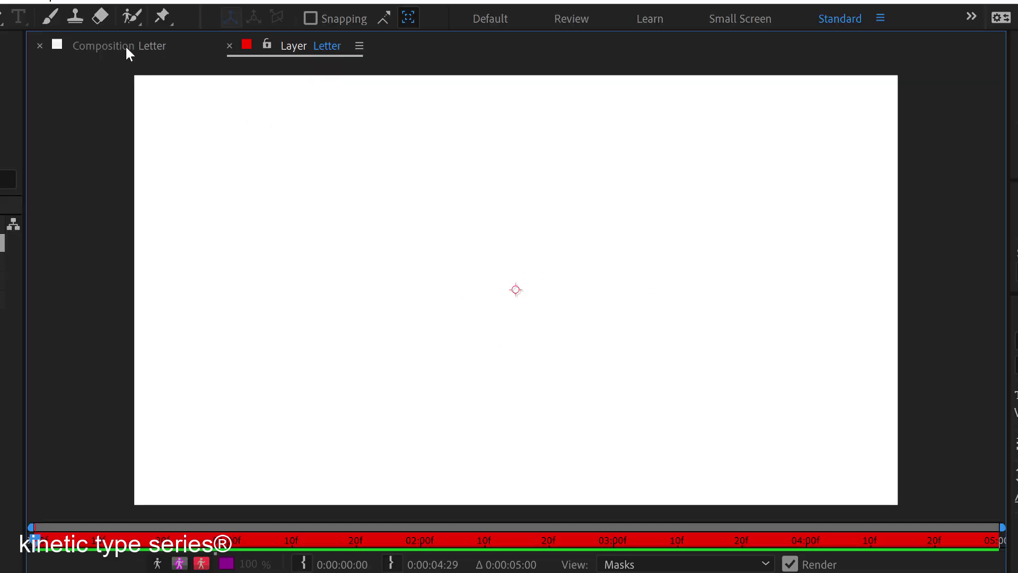
{"action": "left_click", "coordinate": [126, 49]}
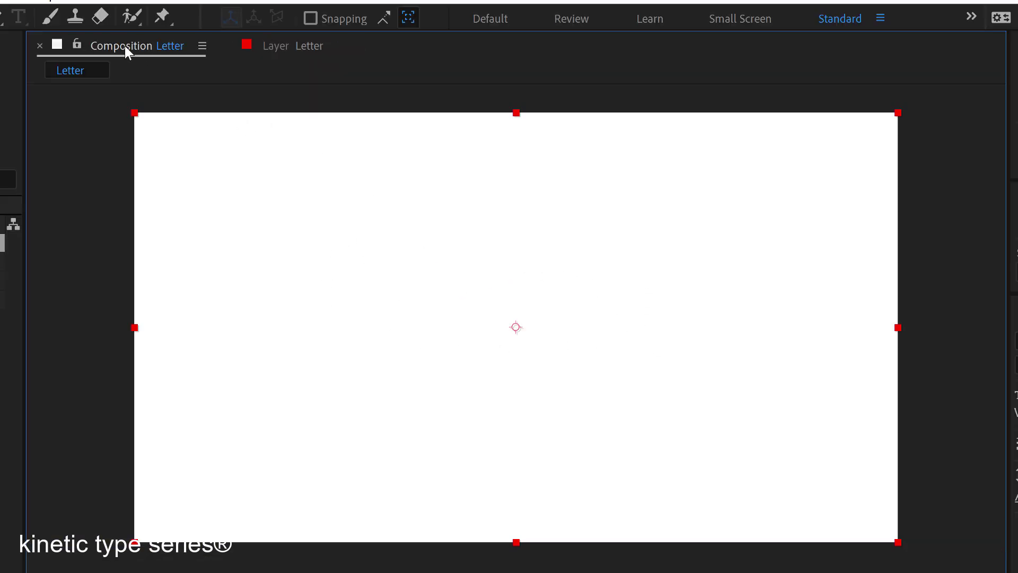
{"action": "left_click", "coordinate": [293, 46]}
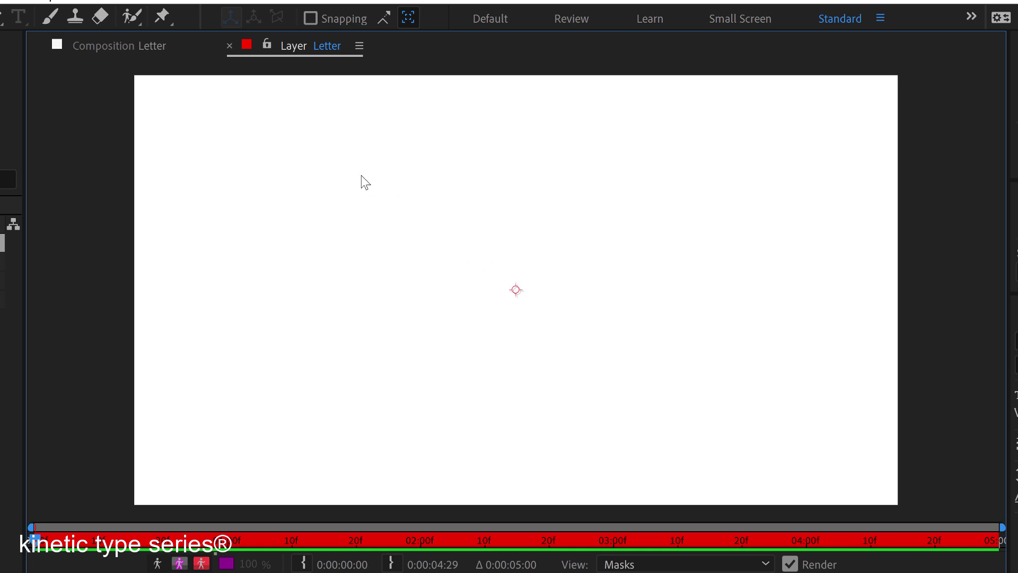
{"action": "left_click", "coordinate": [48, 14]}
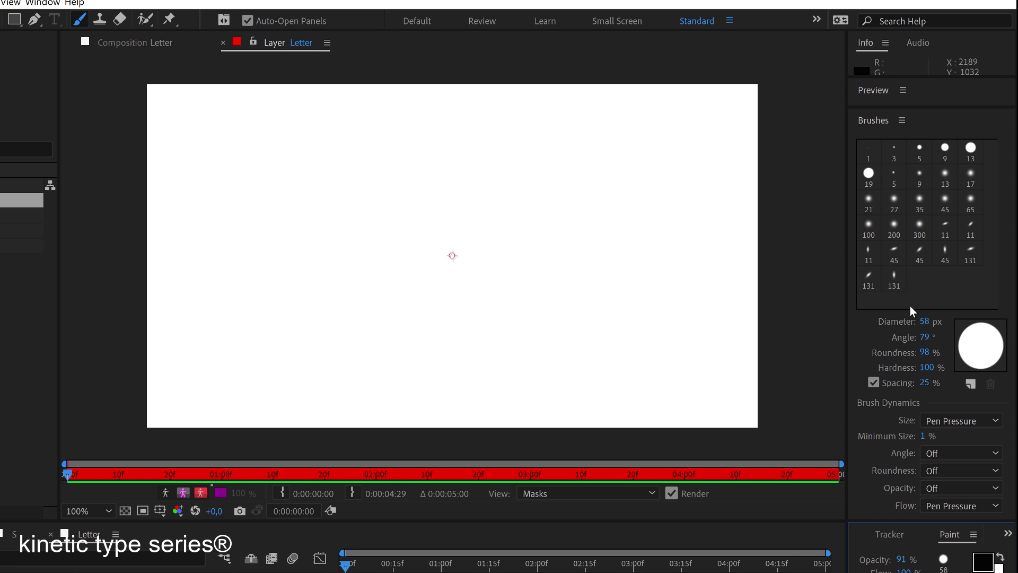
Step: Choose a hard round brush and set its diameter to 20 px
{"action": "left_click", "coordinate": [970, 148]}
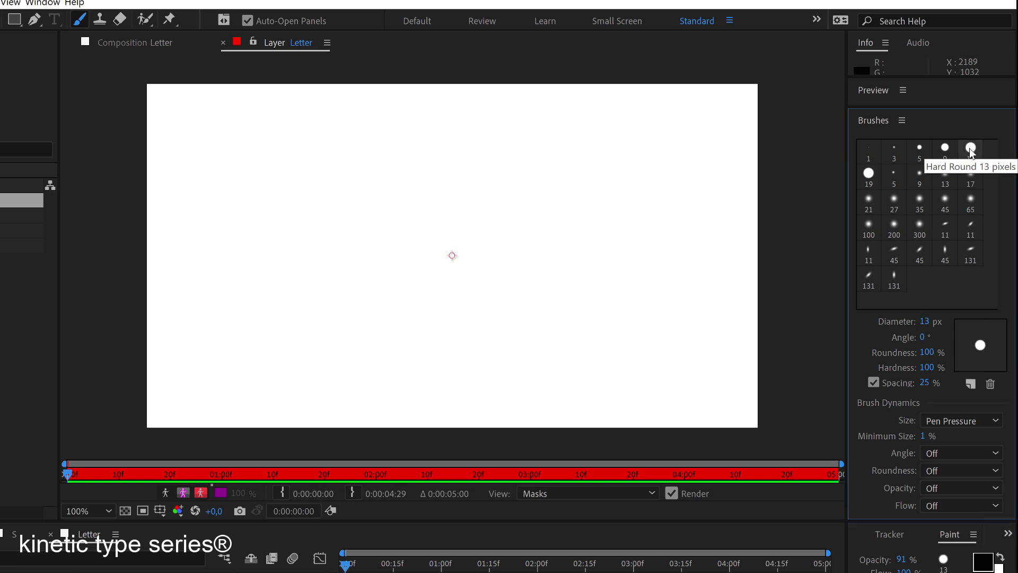
{"action": "left_click", "coordinate": [870, 176]}
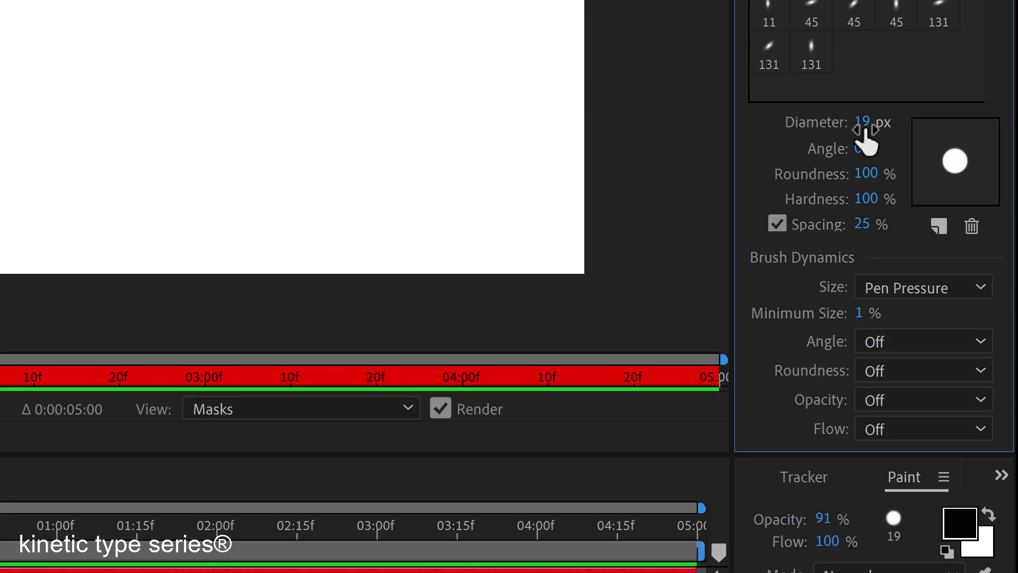
{"action": "left_click_drag", "start_coordinate": [928, 324], "coordinate": [929, 326]}
{"action": "left_click_drag", "start_coordinate": [870, 130], "coordinate": [876, 130]}
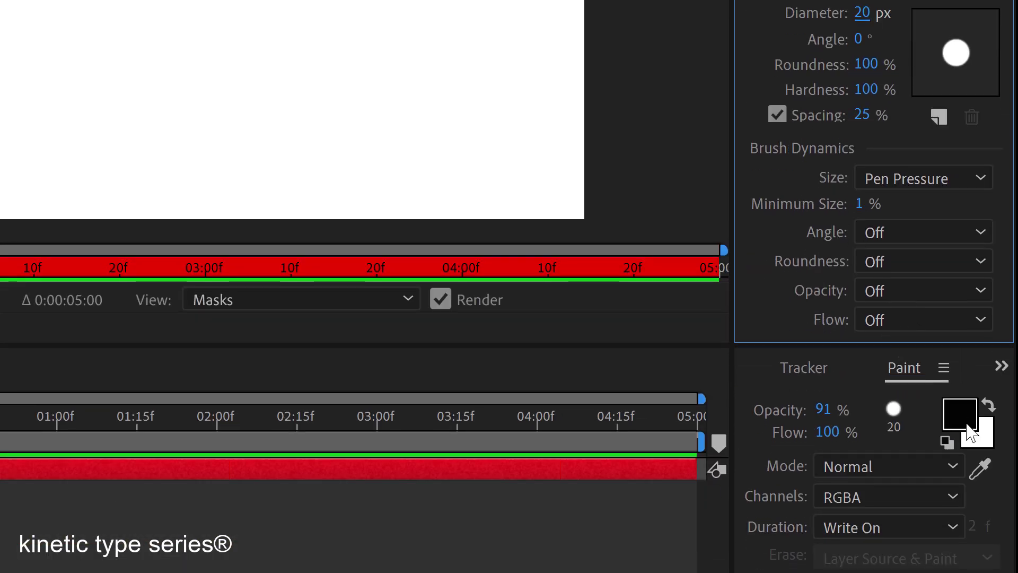
Step: Keep black foreground, 91% opacity and Write On duration, with the playhead at frame zero
{"action": "left_click", "coordinate": [972, 542]}
{"action": "left_click", "coordinate": [972, 434]}
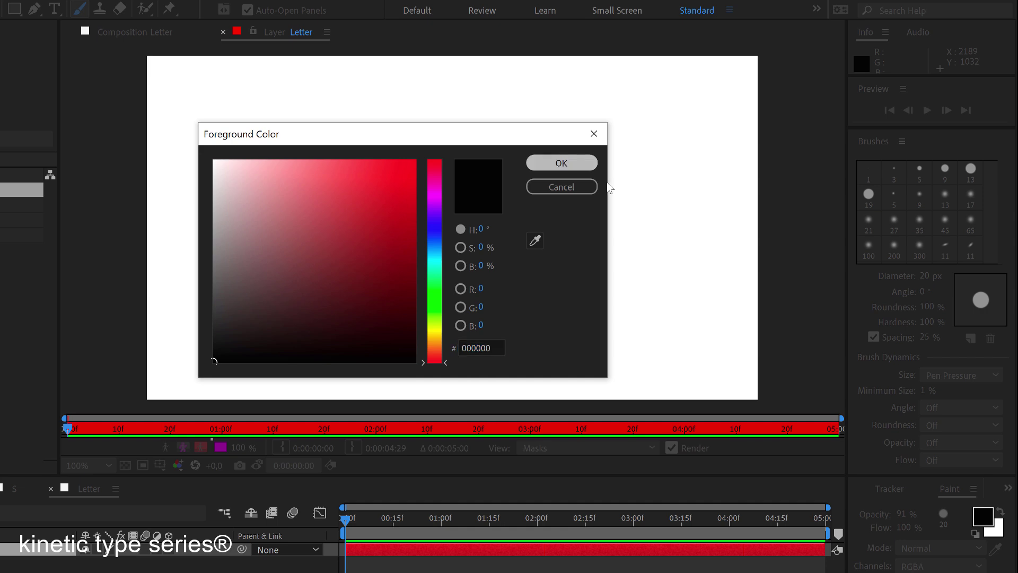
{"action": "key", "text": "Return"}
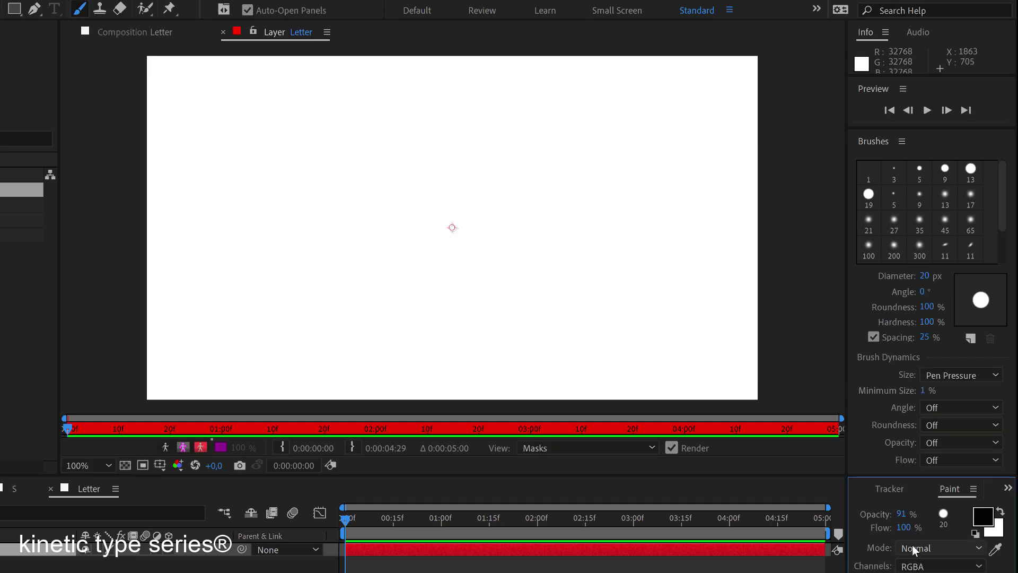
{"action": "left_click", "coordinate": [900, 514]}
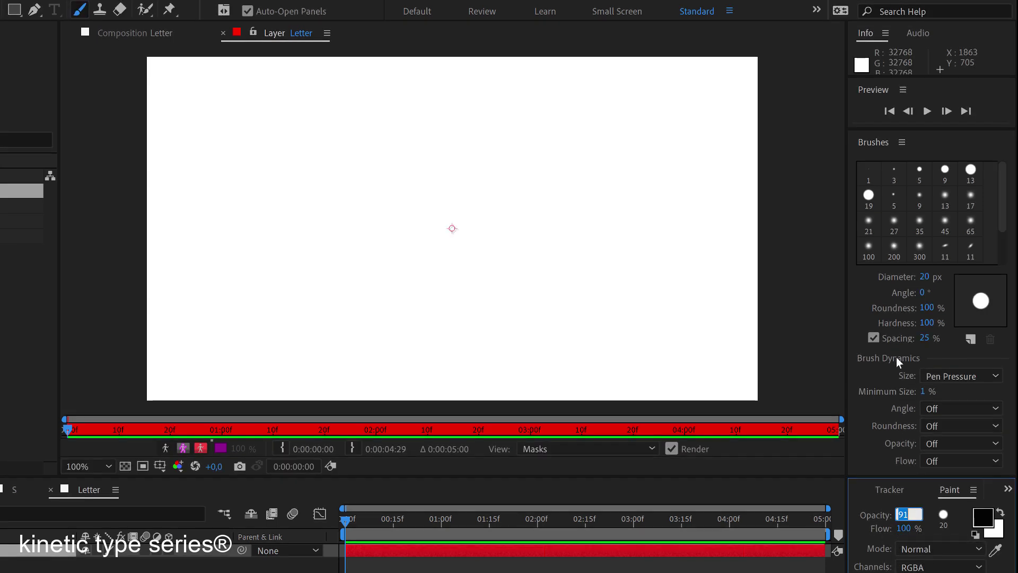
{"action": "left_click", "coordinate": [904, 438]}
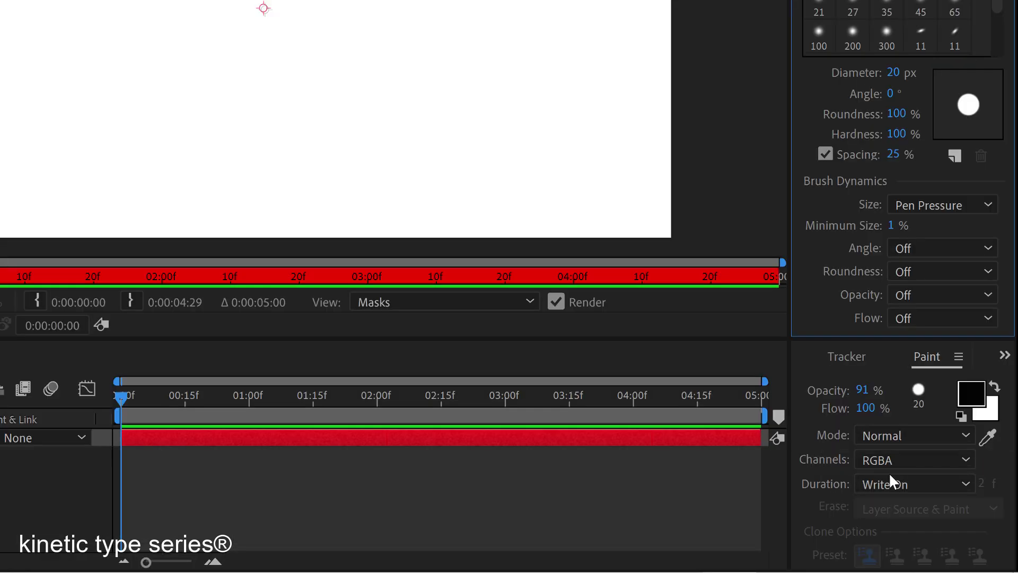
{"action": "left_click", "coordinate": [893, 484]}
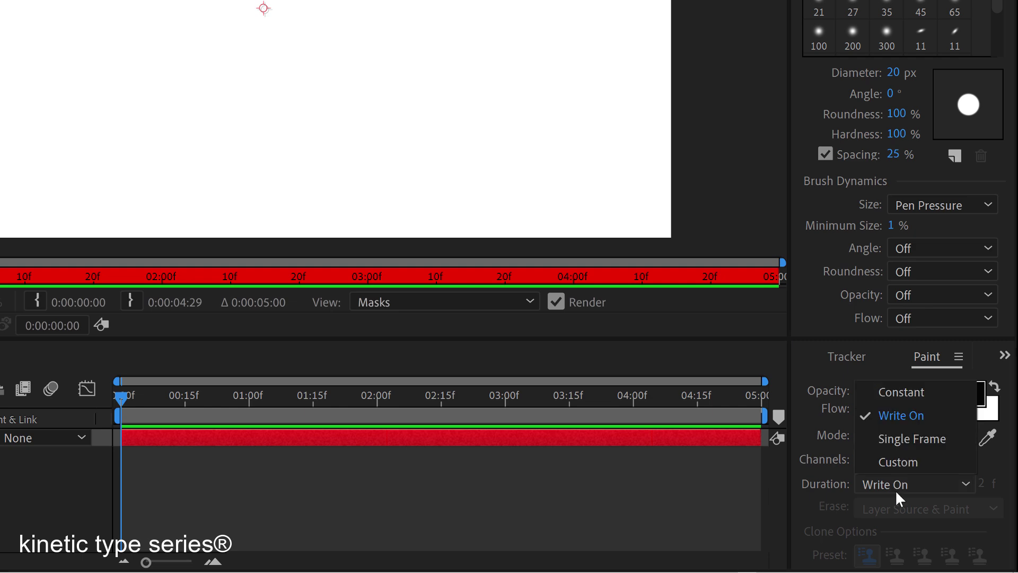
{"action": "left_click", "coordinate": [901, 418]}
{"action": "left_click", "coordinate": [199, 470]}
{"action": "left_click_drag", "start_coordinate": [182, 407], "coordinate": [101, 399]}
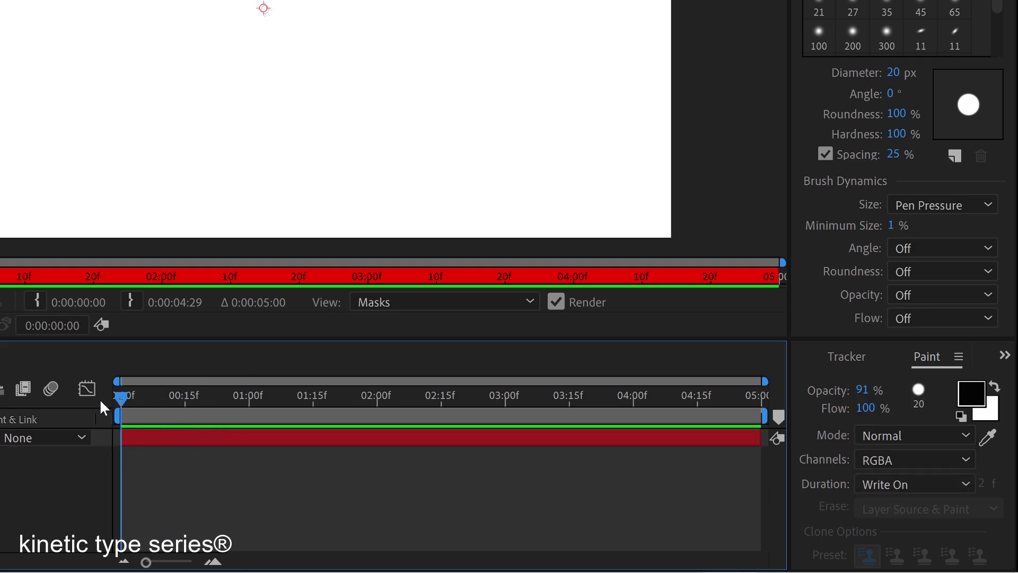
Step: Enlarge the brush to 37 px, paint a looping stroke on the Letter solid, and scrub to preview
{"action": "left_click", "coordinate": [154, 437]}
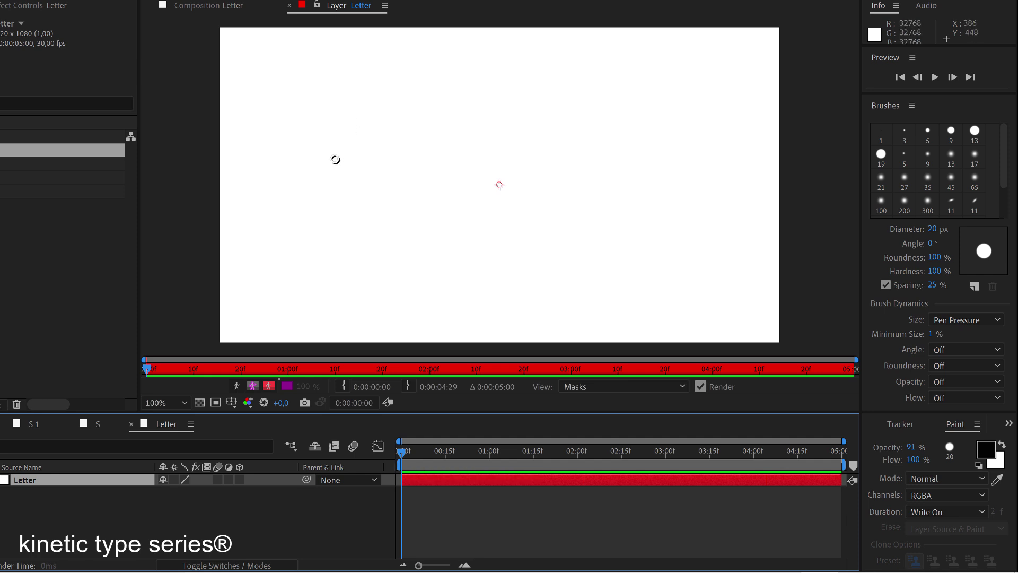
{"action": "left_click_drag", "start_coordinate": [934, 236], "coordinate": [942, 236]}
{"action": "mouse_move", "coordinate": [500, 78]}
{"action": "left_mouse_down"}
{"action": "mouse_move", "coordinate": [455, 105]}
{"action": "mouse_move", "coordinate": [502, 120]}
{"action": "mouse_move", "coordinate": [395, 227]}
{"action": "mouse_move", "coordinate": [492, 194]}
{"action": "left_mouse_up"}
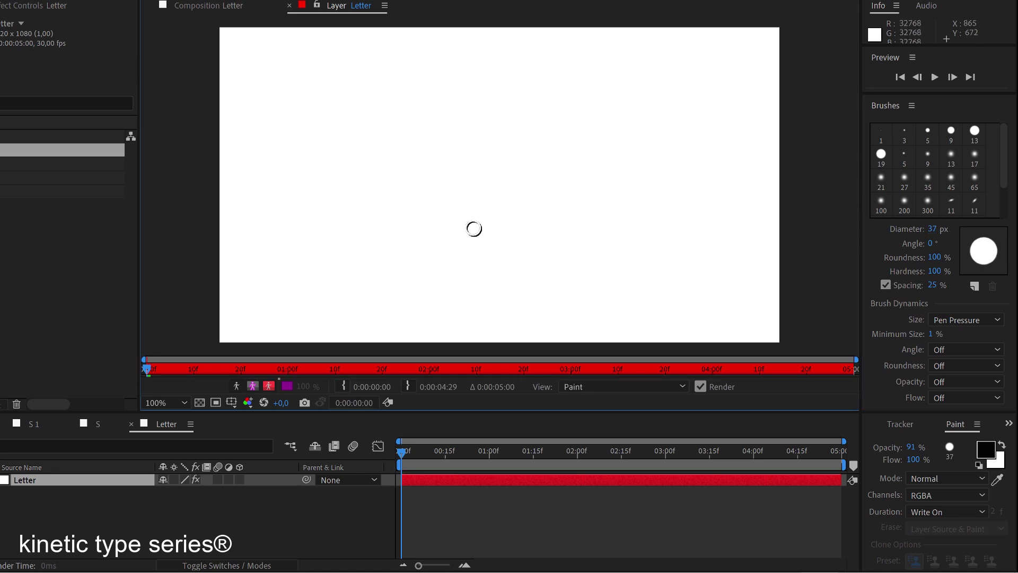
{"action": "left_click", "coordinate": [412, 452]}
{"action": "mouse_move", "coordinate": [424, 453]}
{"action": "left_mouse_down"}
{"action": "mouse_move", "coordinate": [622, 450]}
{"action": "mouse_move", "coordinate": [555, 449]}
{"action": "mouse_move", "coordinate": [479, 462]}
{"action": "mouse_move", "coordinate": [578, 455]}
{"action": "mouse_move", "coordinate": [466, 470]}
{"action": "mouse_move", "coordinate": [562, 470]}
{"action": "left_mouse_up"}
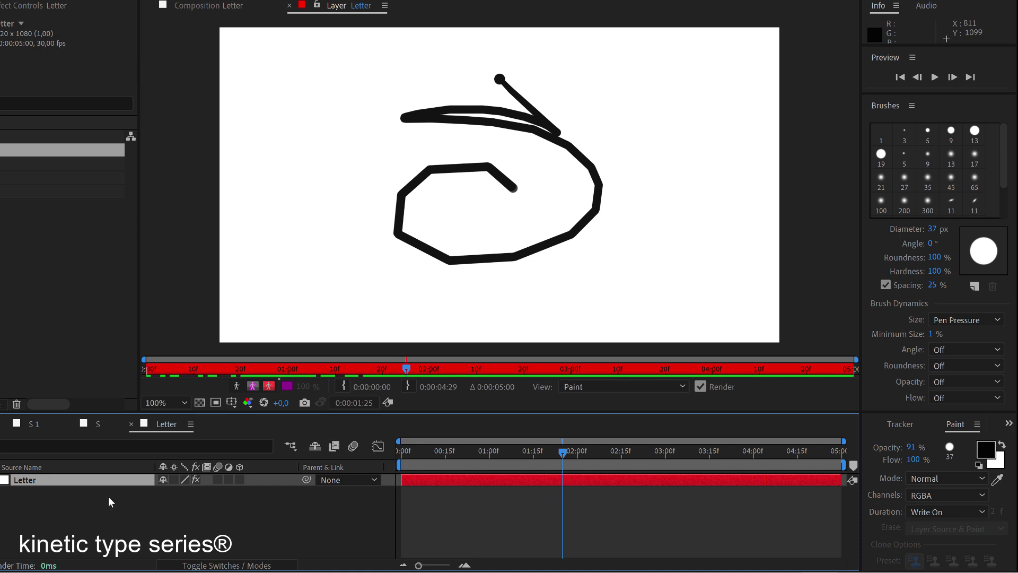
Step: Reveal Brush 1's End keyframes and move the write-on finish to about 02:01
{"action": "key", "text": "u"}
{"action": "left_click", "coordinate": [443, 505]}
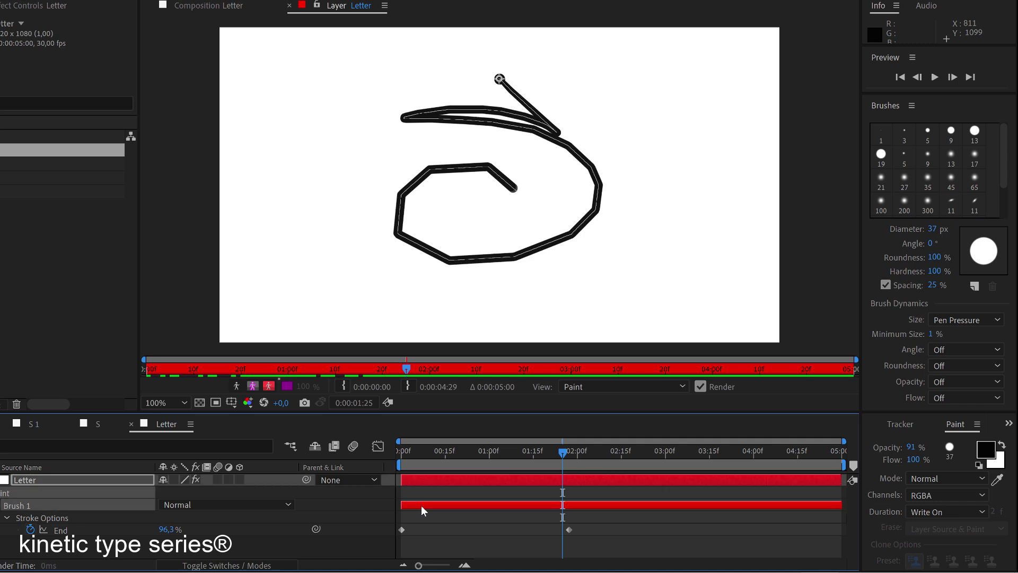
{"action": "mouse_move", "coordinate": [421, 505]}
{"action": "left_mouse_down"}
{"action": "mouse_move", "coordinate": [518, 509]}
{"action": "mouse_move", "coordinate": [425, 519]}
{"action": "left_mouse_up"}
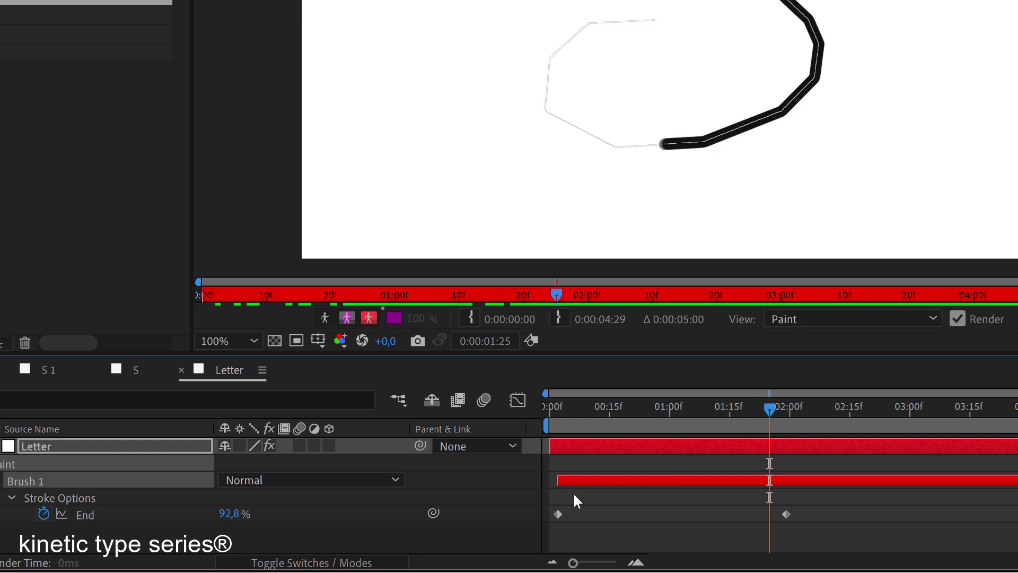
{"action": "mouse_move", "coordinate": [575, 496]}
{"action": "left_mouse_down"}
{"action": "mouse_move", "coordinate": [652, 491]}
{"action": "mouse_move", "coordinate": [624, 485]}
{"action": "left_mouse_up"}
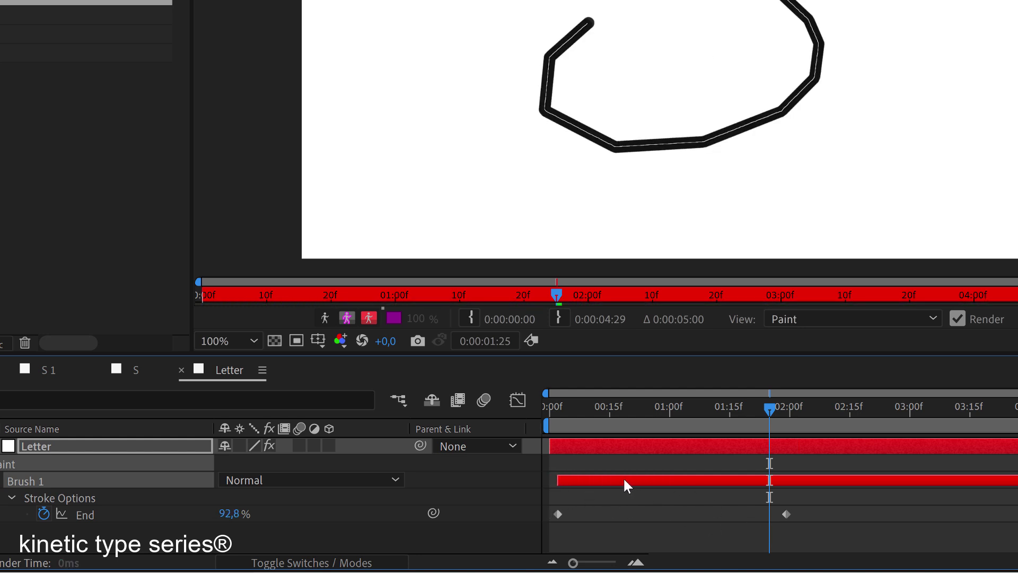
{"action": "left_click", "coordinate": [782, 514]}
{"action": "mouse_move", "coordinate": [784, 514]}
{"action": "left_mouse_down"}
{"action": "mouse_move", "coordinate": [679, 517]}
{"action": "mouse_move", "coordinate": [795, 514]}
{"action": "left_mouse_up"}
Step: Apply Easy Ease to the End keyframe, lengthen its influence in the graph, and preview
{"action": "right_click", "coordinate": [793, 514]}
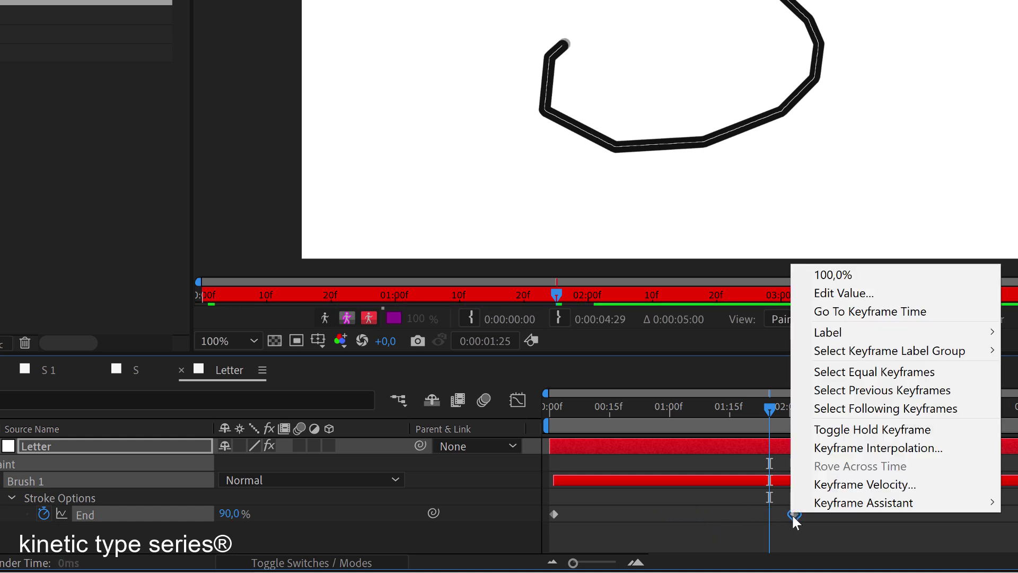
{"action": "mouse_move", "coordinate": [863, 502]}
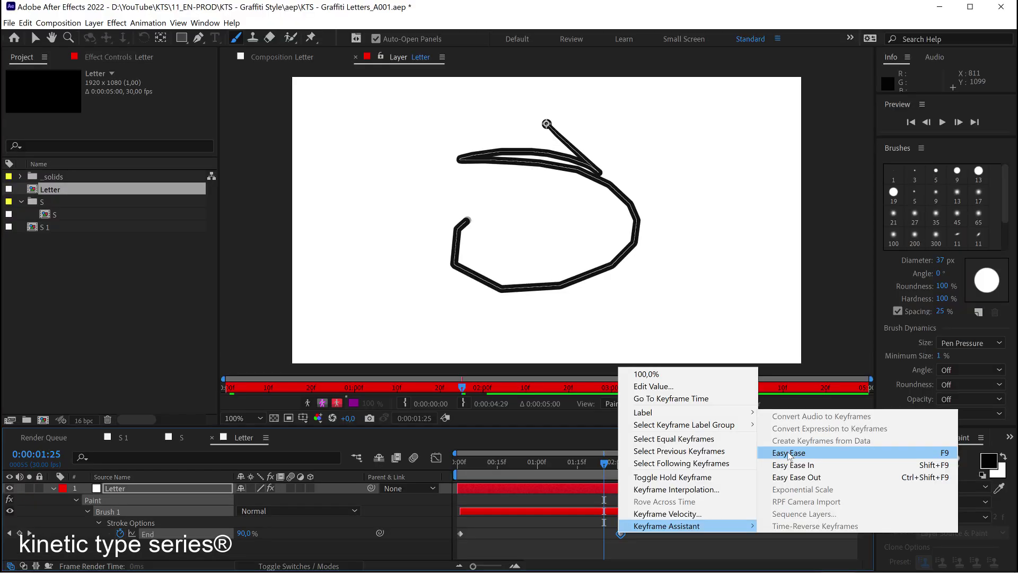
{"action": "left_click", "coordinate": [1015, 291]}
{"action": "left_click", "coordinate": [436, 457]}
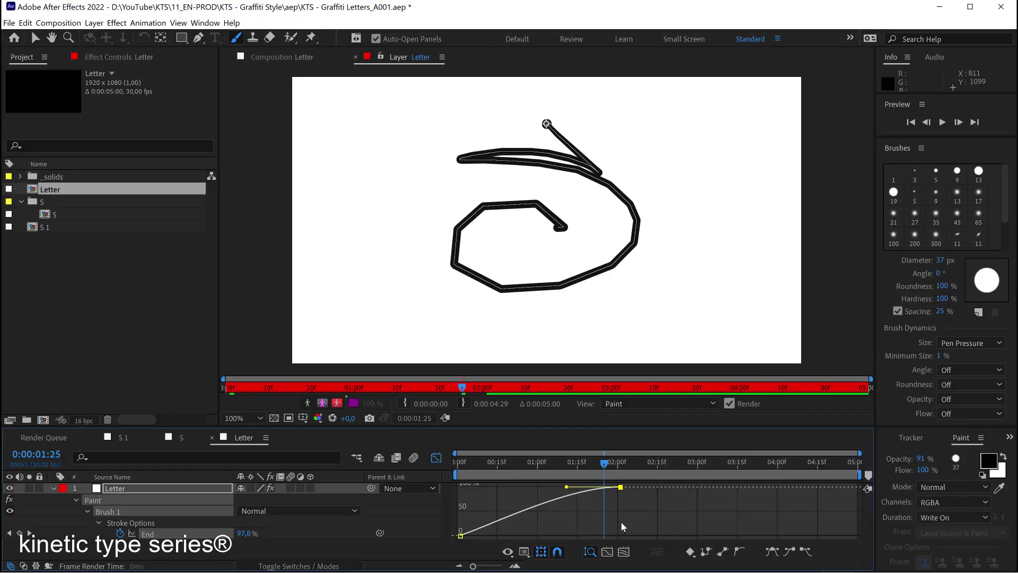
{"action": "left_click_drag", "start_coordinate": [566, 488], "coordinate": [544, 487]}
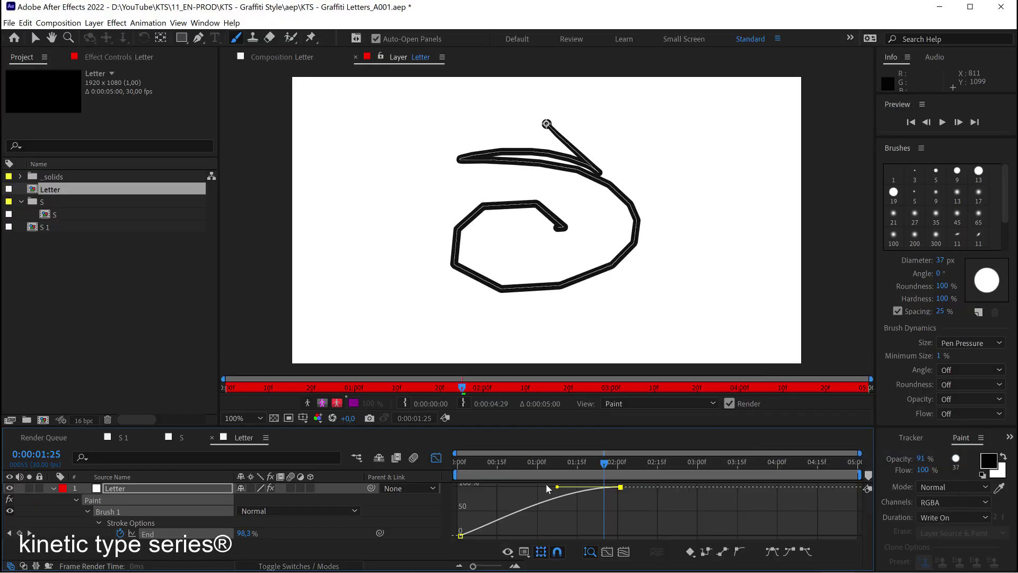
{"action": "left_click", "coordinate": [612, 462]}
{"action": "key", "text": "space"}
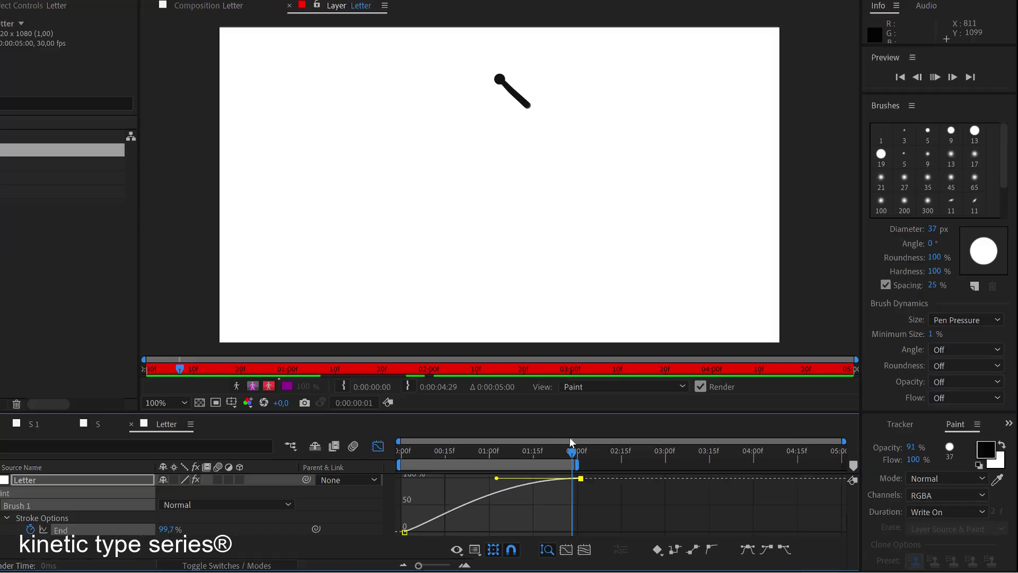
{"action": "key", "text": "space"}
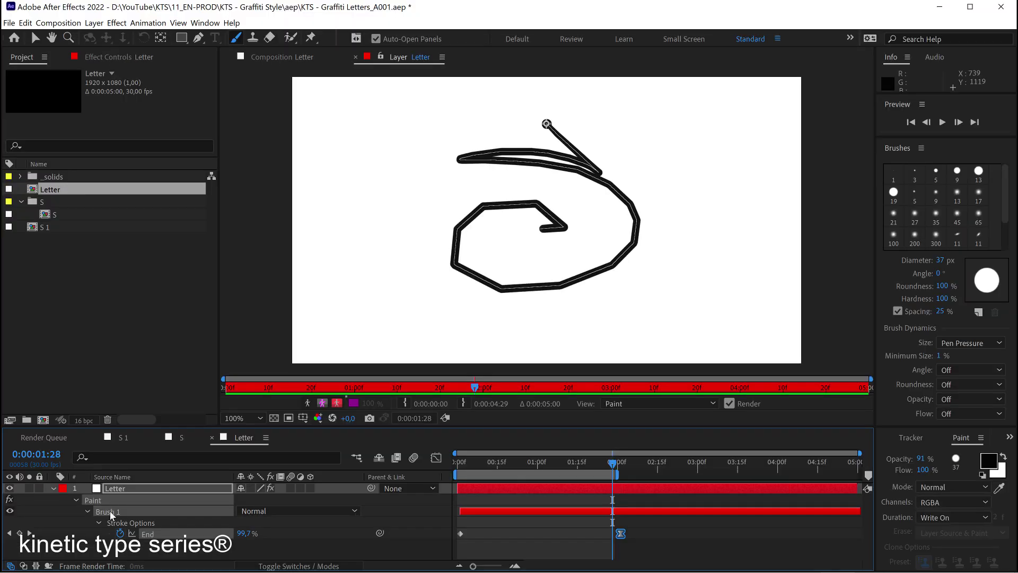
Step: Delete Brush 1 and paint a new angled stroke looping clockwise on the Letter layer
{"action": "left_click", "coordinate": [108, 520]}
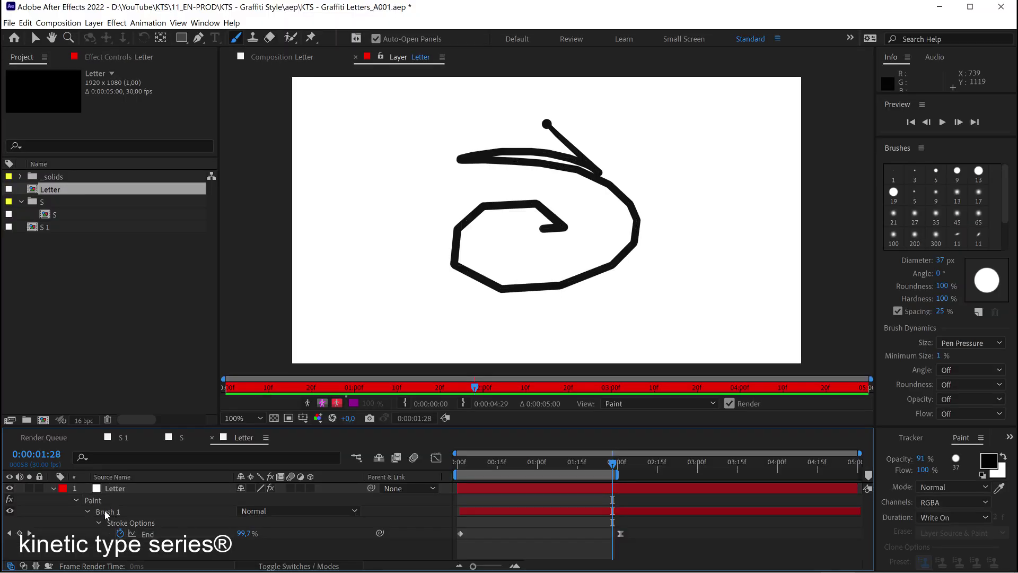
{"action": "left_click", "coordinate": [130, 510]}
{"action": "key", "text": "Delete"}
{"action": "left_click", "coordinate": [132, 490]}
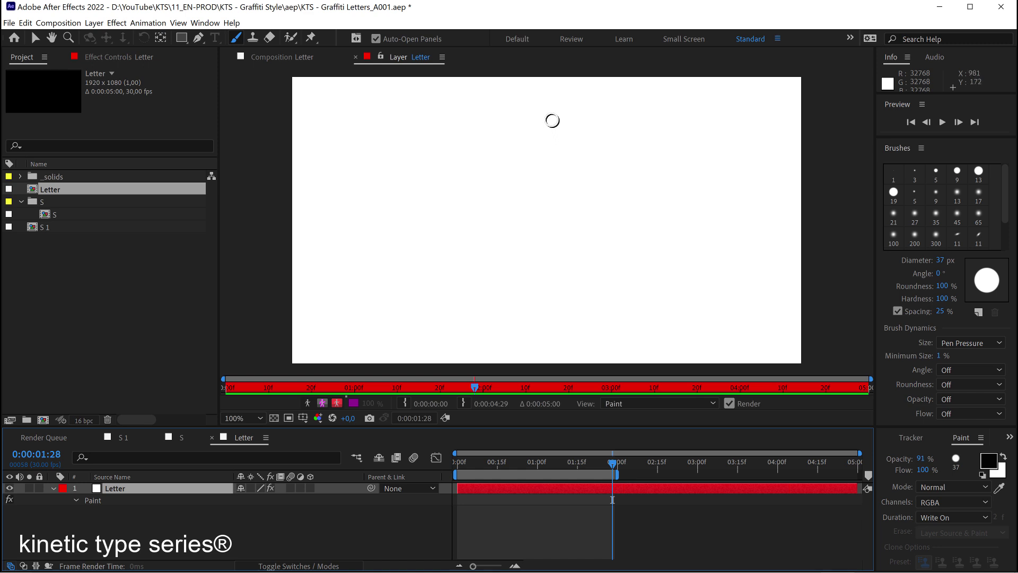
{"action": "mouse_move", "coordinate": [551, 120]}
{"action": "left_mouse_down"}
{"action": "mouse_move", "coordinate": [604, 174]}
{"action": "mouse_move", "coordinate": [516, 153]}
{"action": "left_mouse_up"}
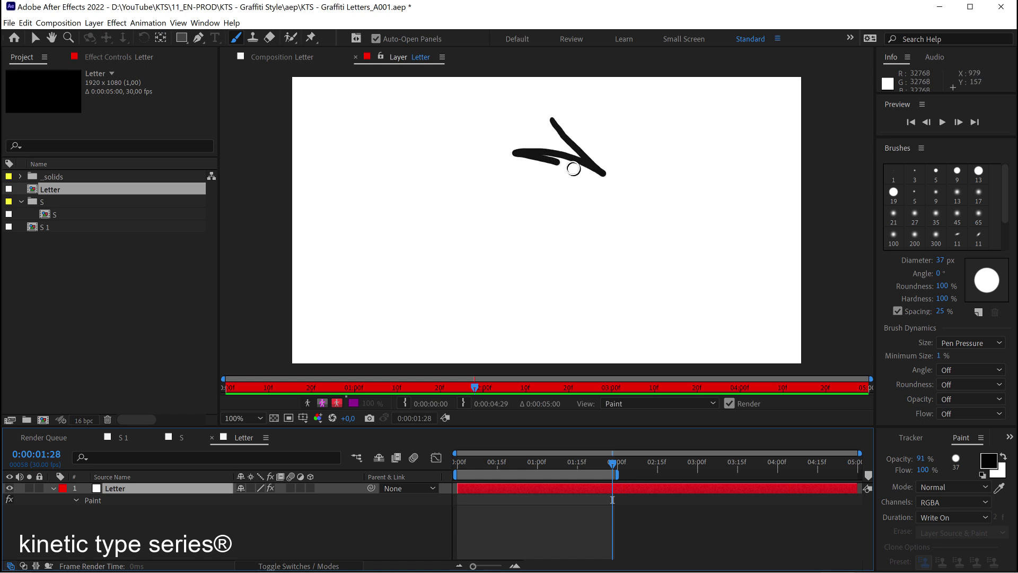
{"action": "mouse_move", "coordinate": [573, 169]}
{"action": "left_mouse_down"}
{"action": "mouse_move", "coordinate": [603, 184]}
{"action": "mouse_move", "coordinate": [627, 217]}
{"action": "mouse_move", "coordinate": [629, 255]}
{"action": "mouse_move", "coordinate": [579, 289]}
{"action": "mouse_move", "coordinate": [513, 280]}
{"action": "mouse_move", "coordinate": [482, 226]}
{"action": "mouse_move", "coordinate": [493, 200]}
{"action": "mouse_move", "coordinate": [532, 195]}
{"action": "mouse_move", "coordinate": [596, 232]}
{"action": "left_mouse_up"}
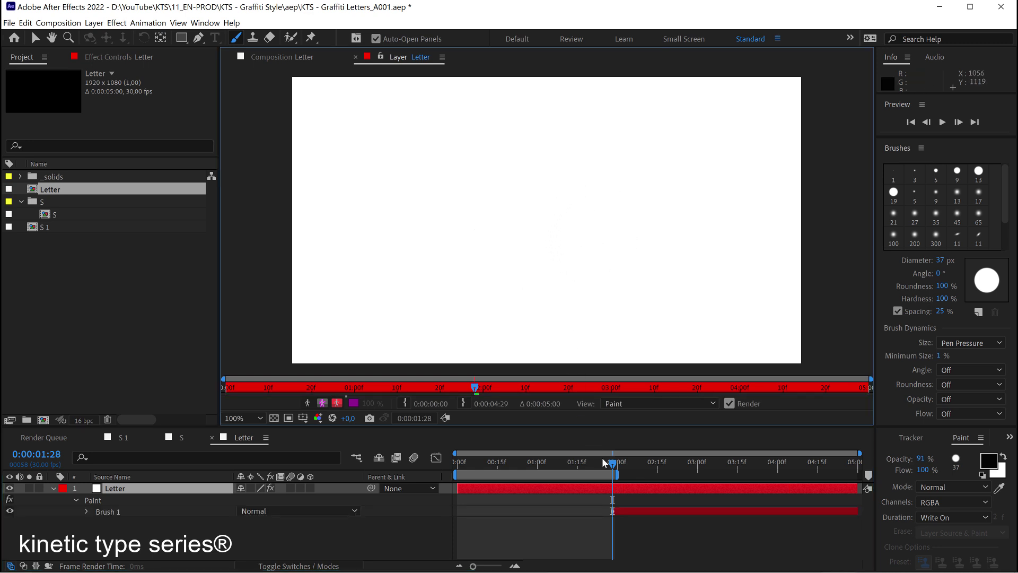
Step: Start the new stroke at 0:00, extend it to the layer end, and finish its write-on at 1:28
{"action": "left_click_drag", "start_coordinate": [629, 508], "coordinate": [475, 508]}
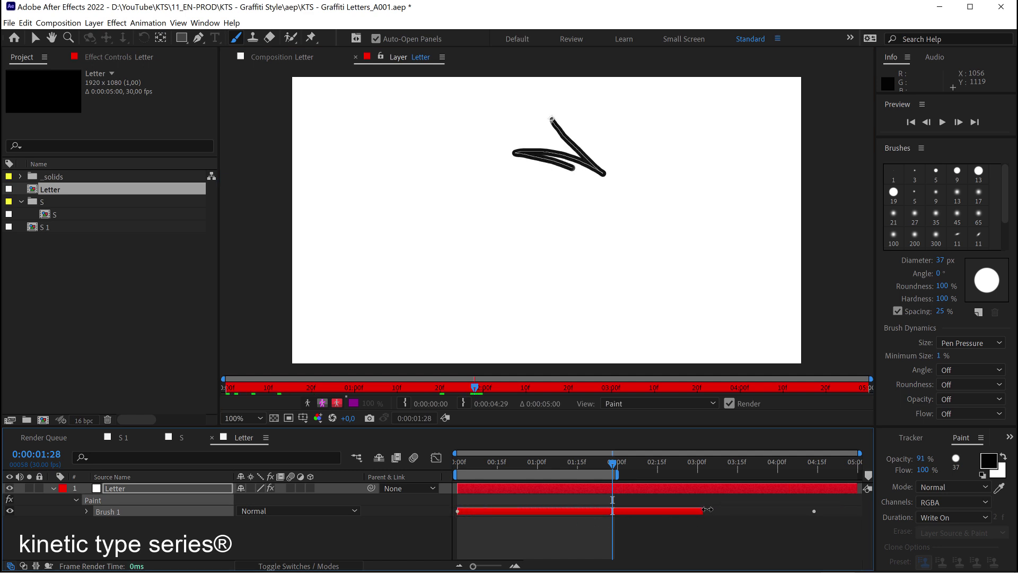
{"action": "mouse_move", "coordinate": [706, 509]}
{"action": "left_mouse_down"}
{"action": "mouse_move", "coordinate": [854, 510]}
{"action": "mouse_move", "coordinate": [752, 532]}
{"action": "mouse_move", "coordinate": [612, 533]}
{"action": "left_mouse_up"}
{"action": "key", "text": "u"}
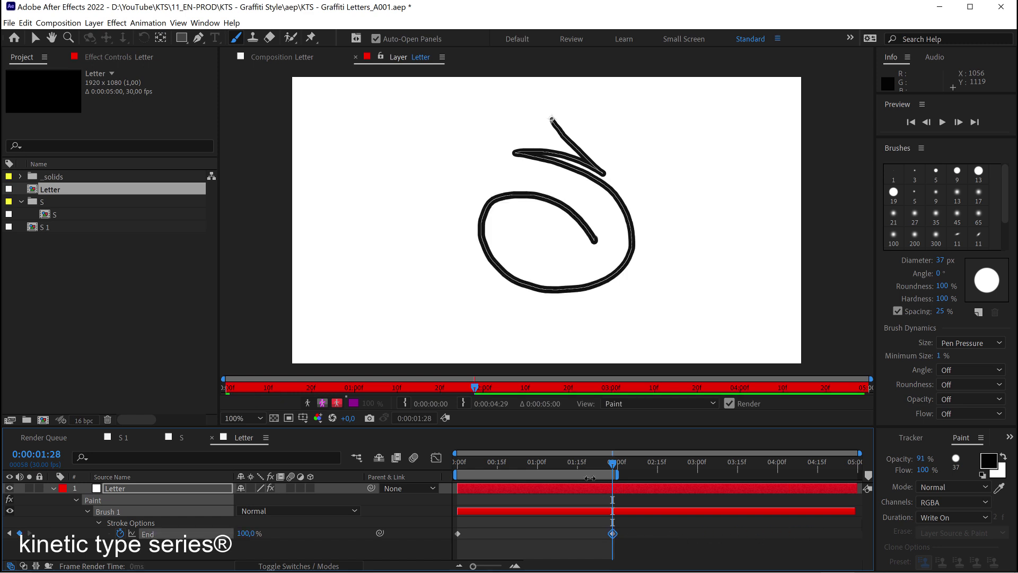
{"action": "left_click_drag", "start_coordinate": [612, 463], "coordinate": [580, 464]}
{"action": "key", "text": "space"}
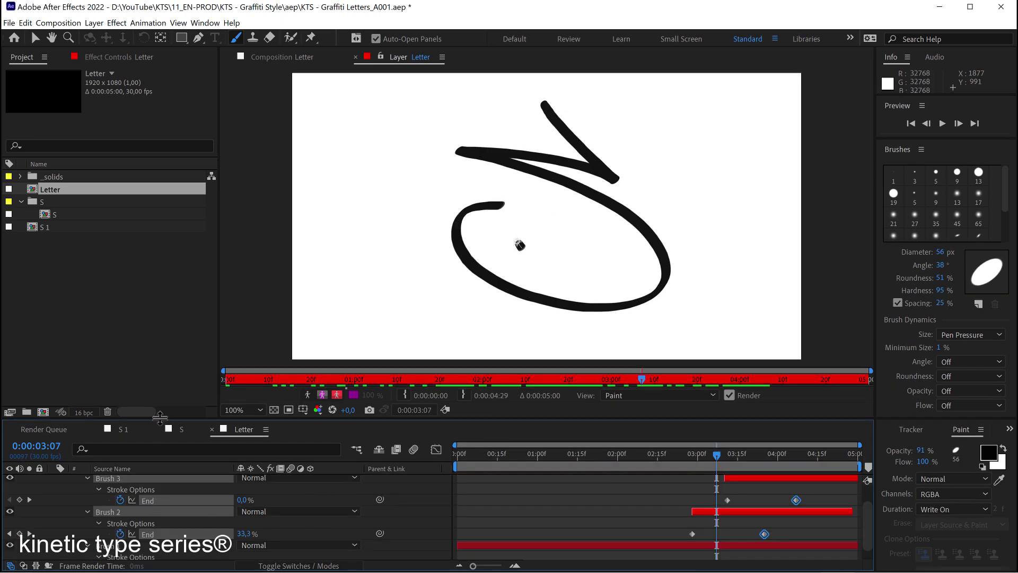
Step: Enlarge the timeline, set viewer magnification to Fit, and select Brush 1
{"action": "left_click_drag", "start_coordinate": [160, 418], "coordinate": [171, 315]}
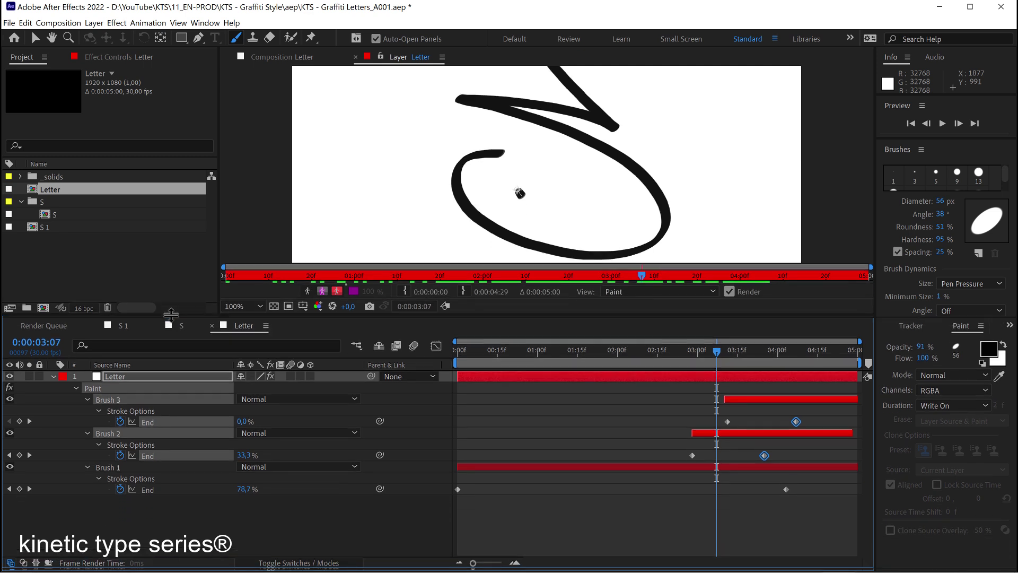
{"action": "left_click", "coordinate": [145, 520]}
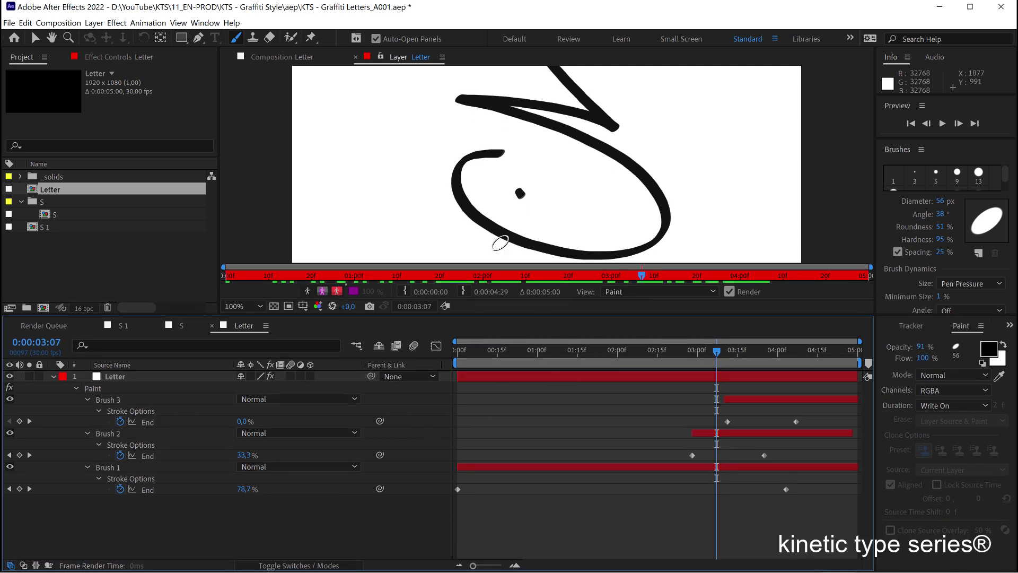
{"action": "left_click", "coordinate": [241, 306]}
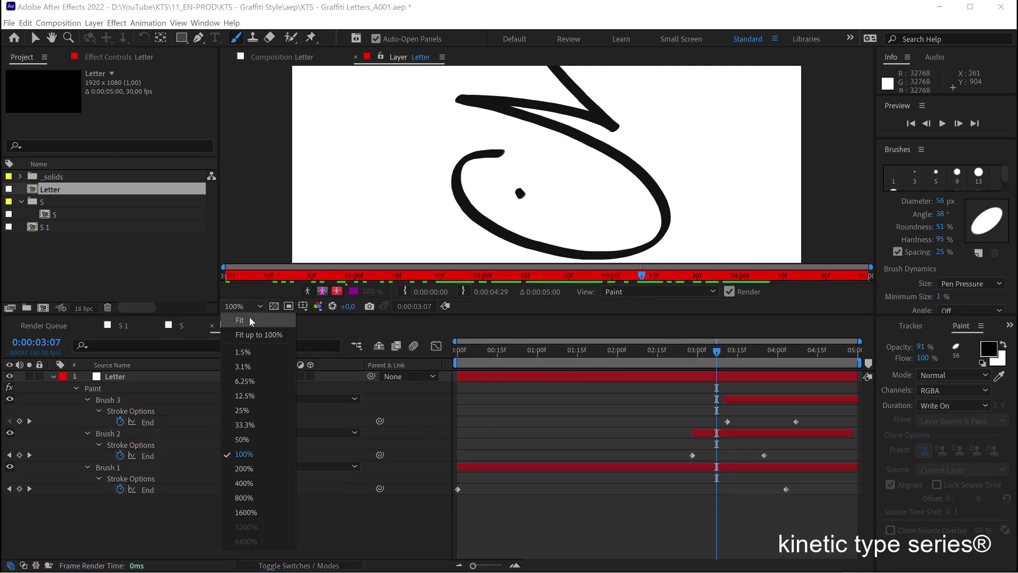
{"action": "left_click", "coordinate": [244, 354]}
{"action": "left_click", "coordinate": [110, 466]}
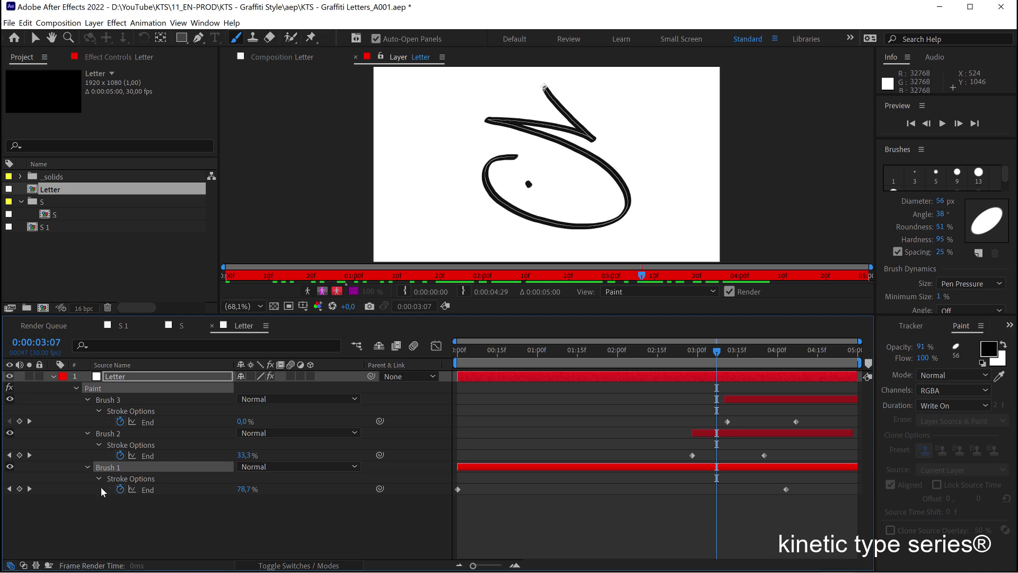
Step: Set Brush 1's diameter to 124 and colour to bright red, keyframing Color at 0:00:00:14
{"action": "left_click", "coordinate": [87, 467]}
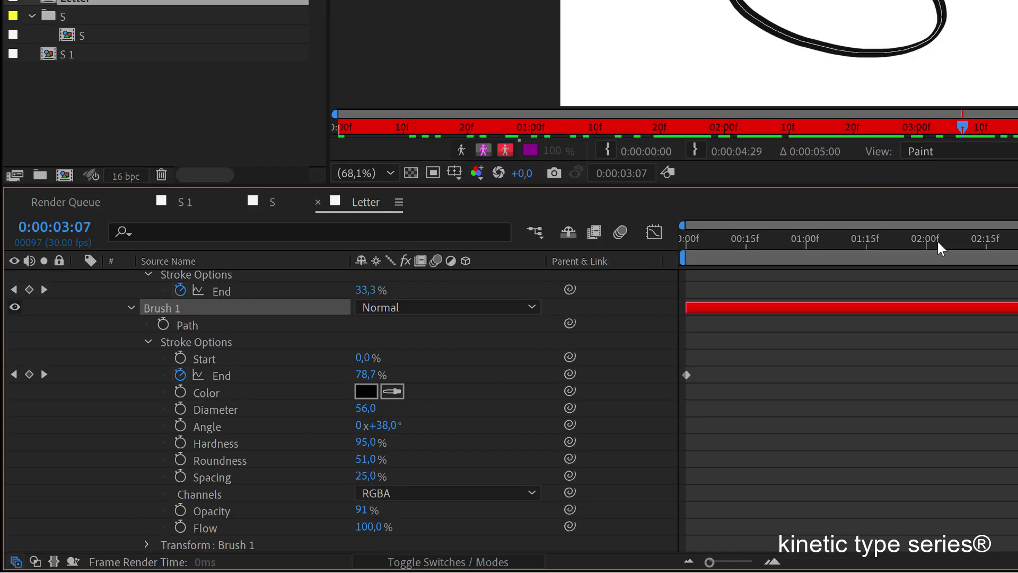
{"action": "left_click_drag", "start_coordinate": [937, 239], "coordinate": [1015, 241]}
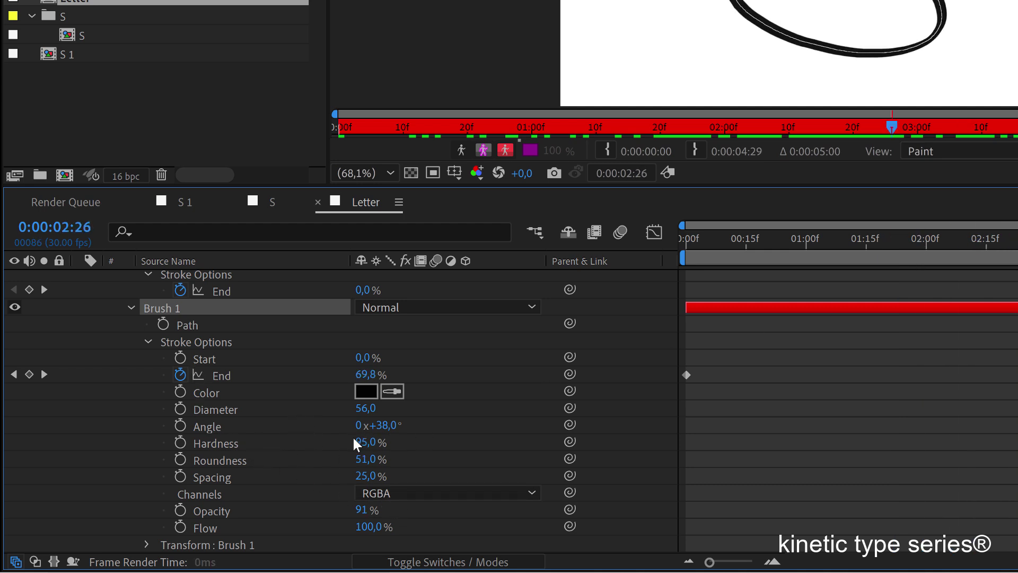
{"action": "left_click_drag", "start_coordinate": [362, 416], "coordinate": [395, 398]}
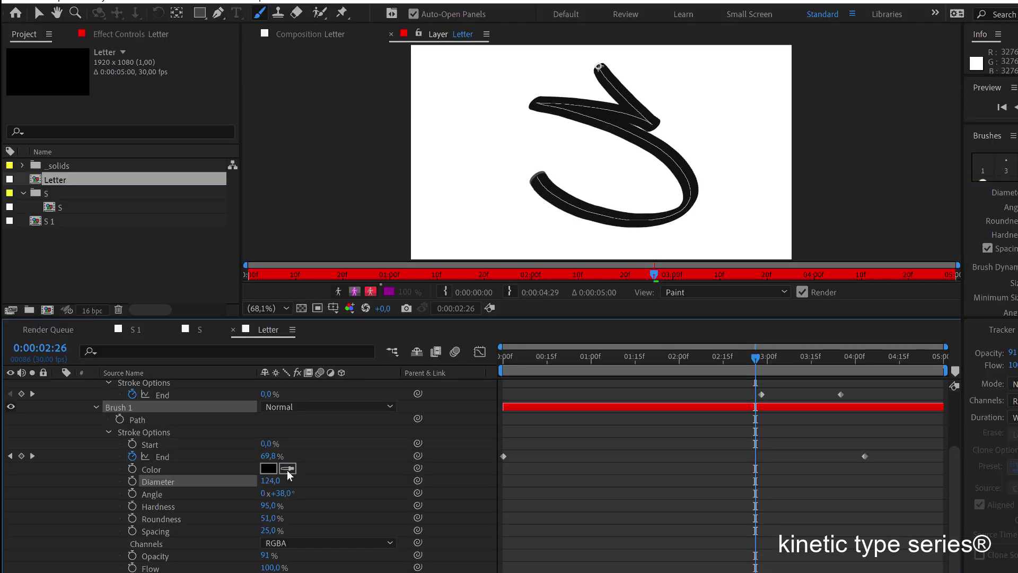
{"action": "left_click", "coordinate": [269, 468]}
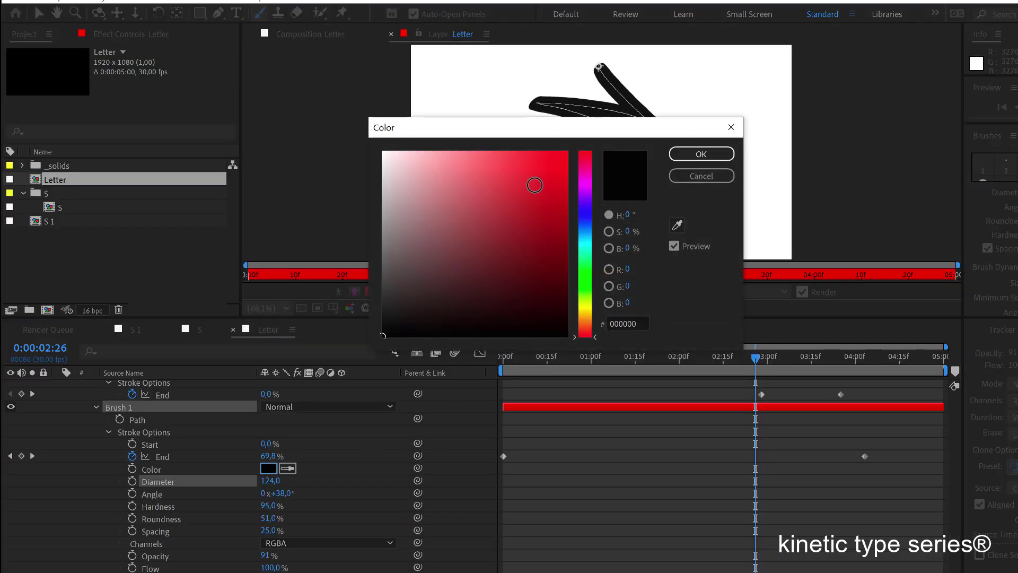
{"action": "left_click", "coordinate": [567, 153]}
{"action": "left_click", "coordinate": [698, 159]}
{"action": "left_click_drag", "start_coordinate": [563, 362], "coordinate": [544, 364]}
{"action": "left_click", "coordinate": [132, 469]}
{"action": "left_click_drag", "start_coordinate": [620, 370], "coordinate": [785, 360]}
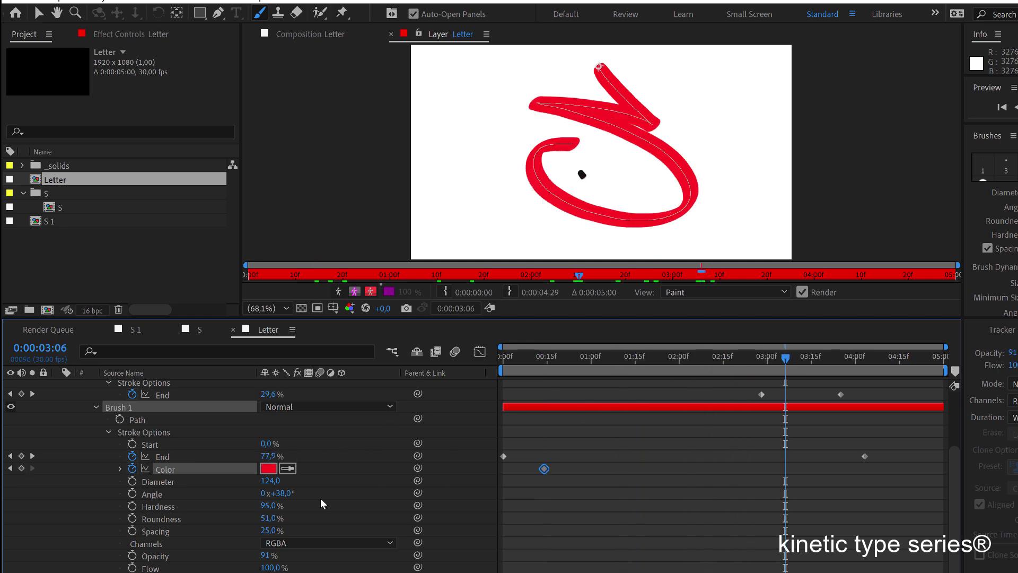
Step: Keyframe Brush 1's colour to green at 0:00:02:10 and scrub to check the colour change
{"action": "left_click", "coordinate": [268, 468]}
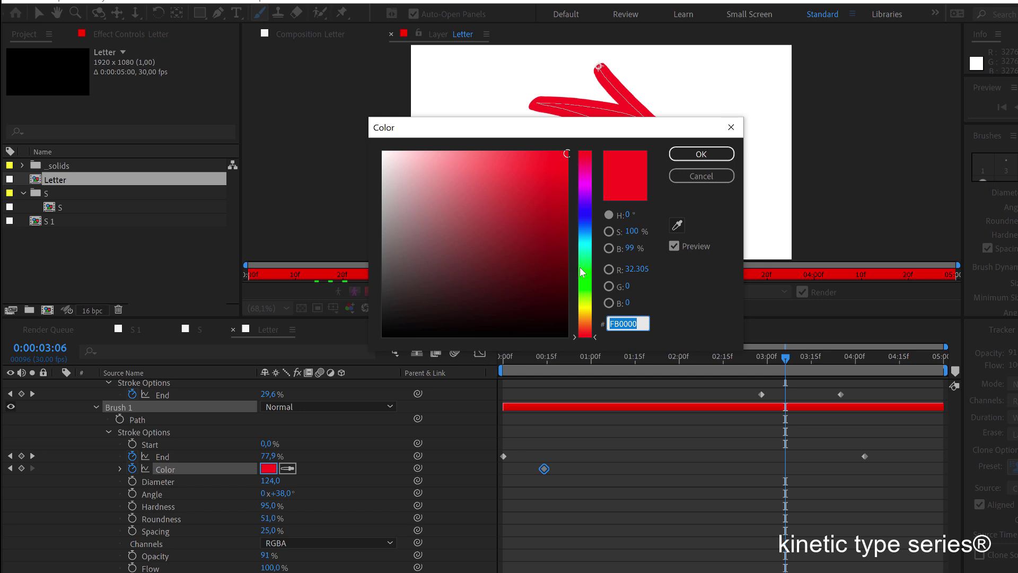
{"action": "left_click", "coordinate": [583, 272]}
{"action": "left_click", "coordinate": [699, 155]}
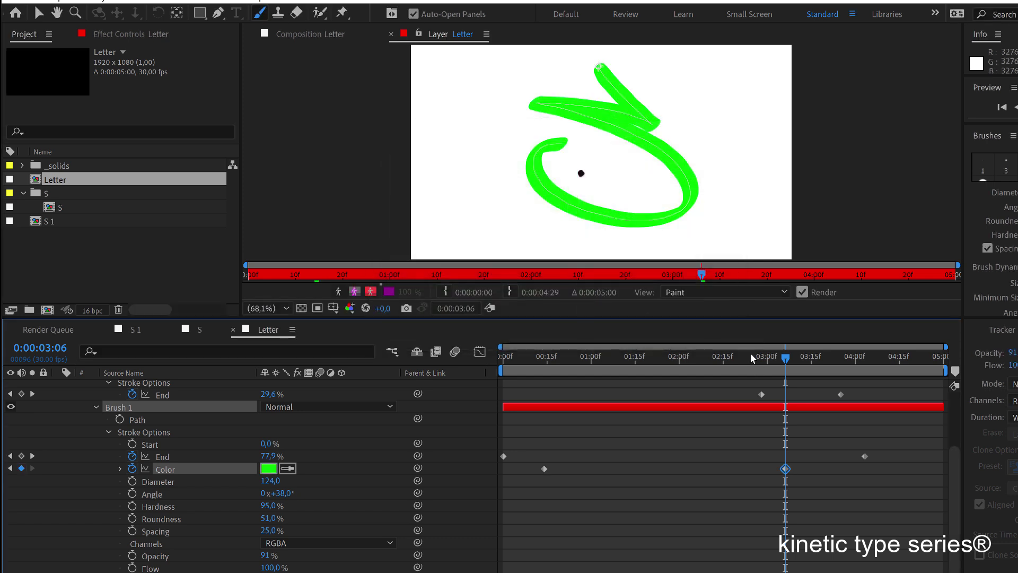
{"action": "mouse_move", "coordinate": [750, 352]}
{"action": "left_mouse_down"}
{"action": "mouse_move", "coordinate": [593, 364]}
{"action": "mouse_move", "coordinate": [837, 364]}
{"action": "left_mouse_up"}
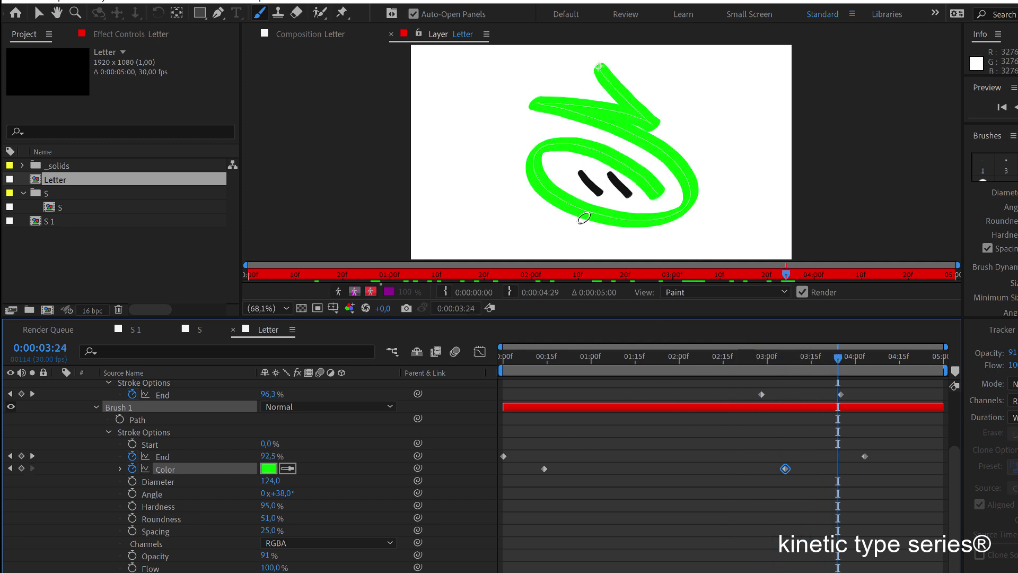
Step: Delete the third brush stroke and paint new dark strokes to the right of the loop
{"action": "scroll", "coordinate": [661, 431], "scroll_direction": "up", "scroll_amount": 4}
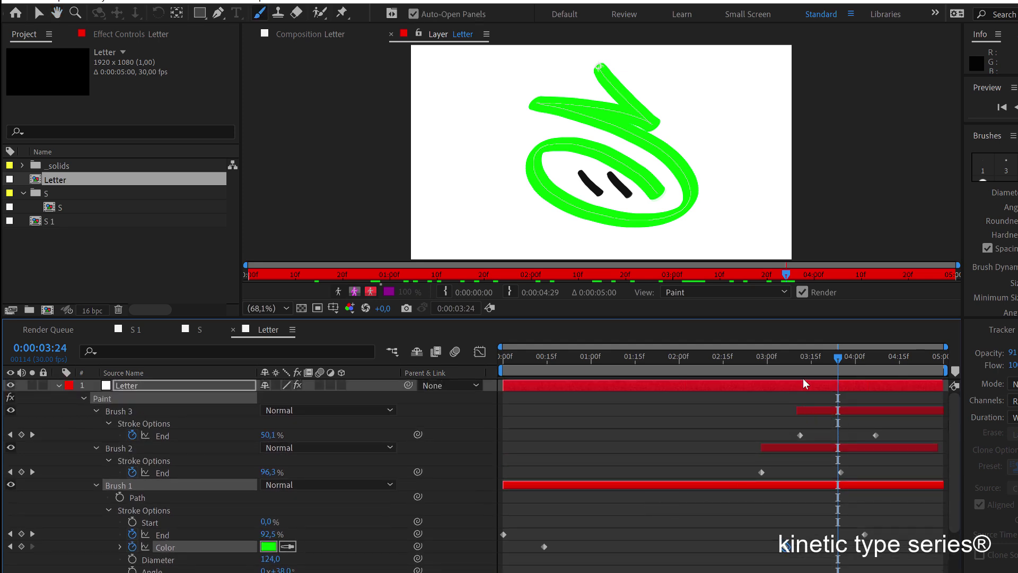
{"action": "left_click", "coordinate": [809, 412]}
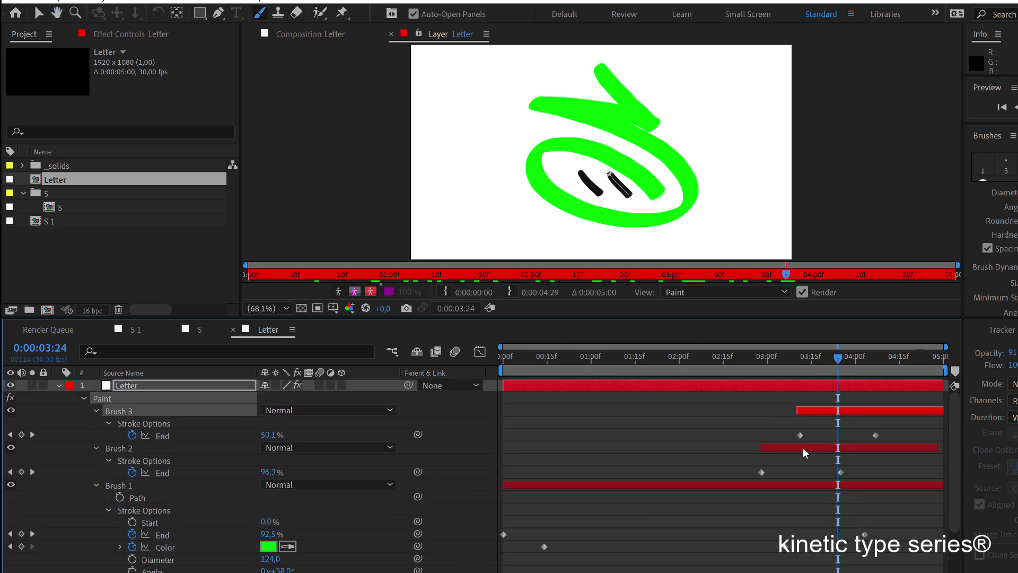
{"action": "key", "text": "Delete"}
{"action": "left_click", "coordinate": [803, 387]}
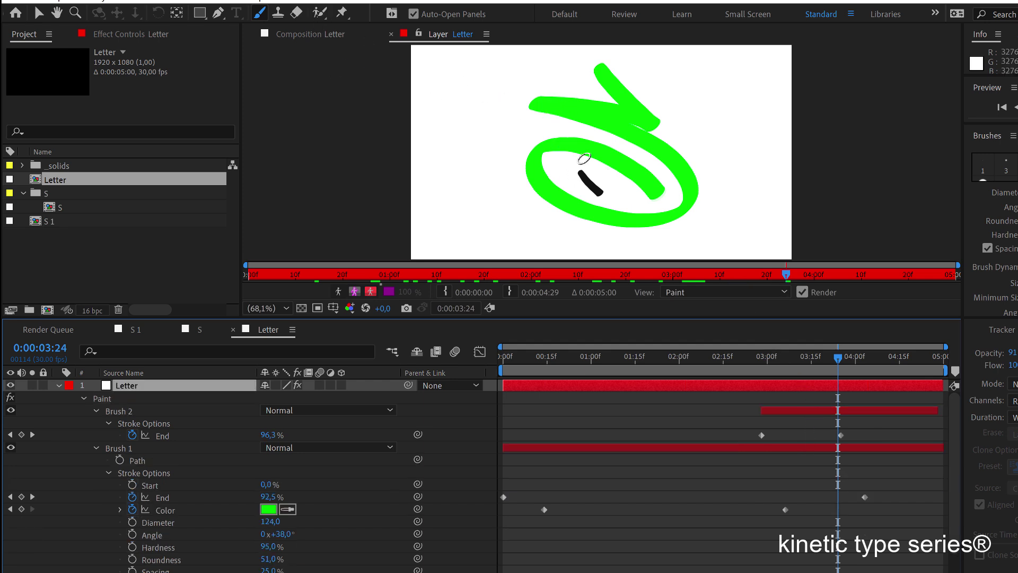
{"action": "mouse_move", "coordinate": [701, 90]}
{"action": "left_mouse_down"}
{"action": "mouse_move", "coordinate": [717, 129]}
{"action": "mouse_move", "coordinate": [741, 104]}
{"action": "left_mouse_up"}
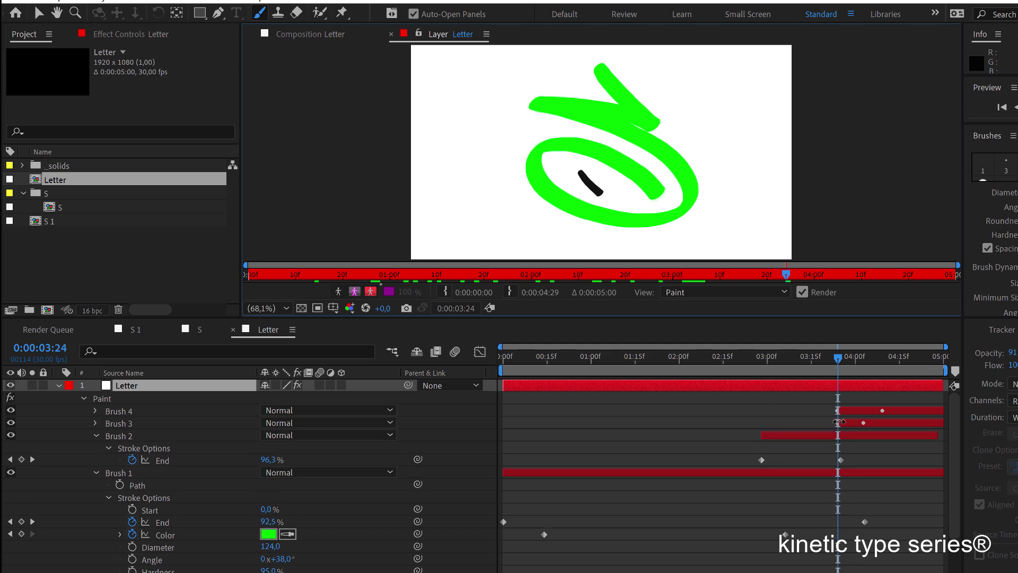
Step: Shift Brush 3 two frames earlier, preview the X drawing on, then show the Paint effect's settings
{"action": "left_click_drag", "start_coordinate": [859, 426], "coordinate": [853, 427]}
{"action": "key", "text": "space"}
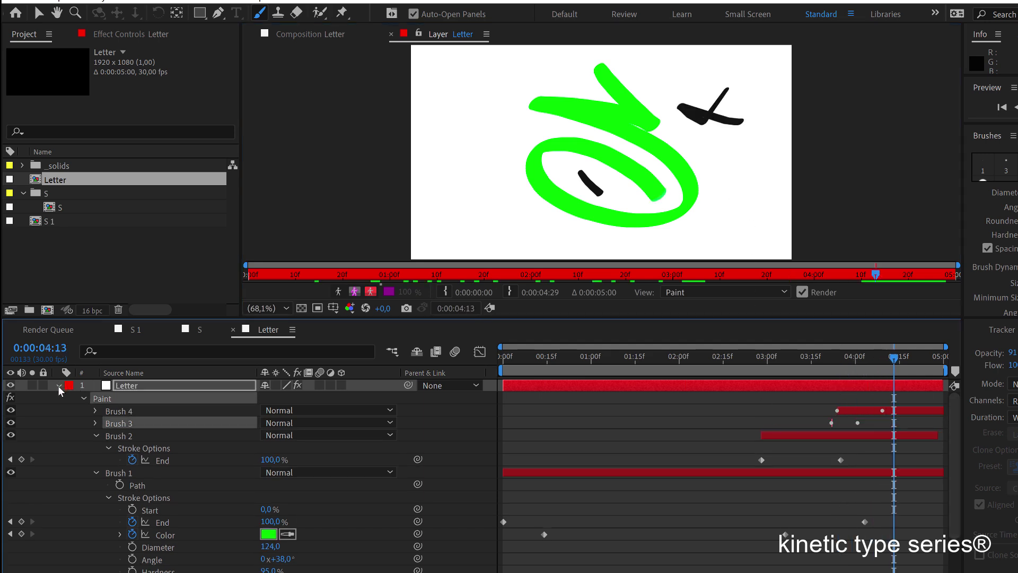
{"action": "key", "text": "ctrl+shift+a"}
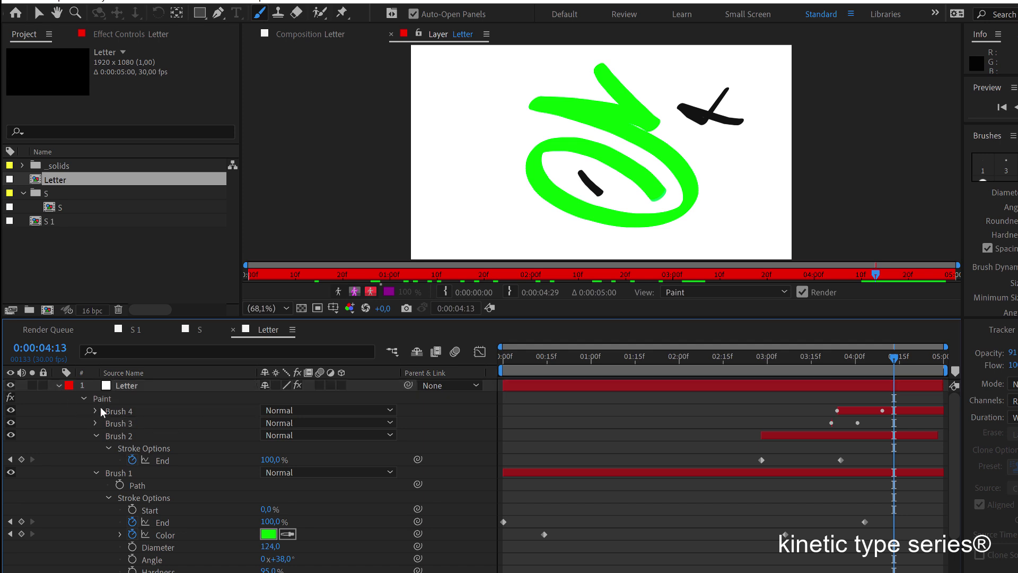
{"action": "left_click", "coordinate": [103, 399]}
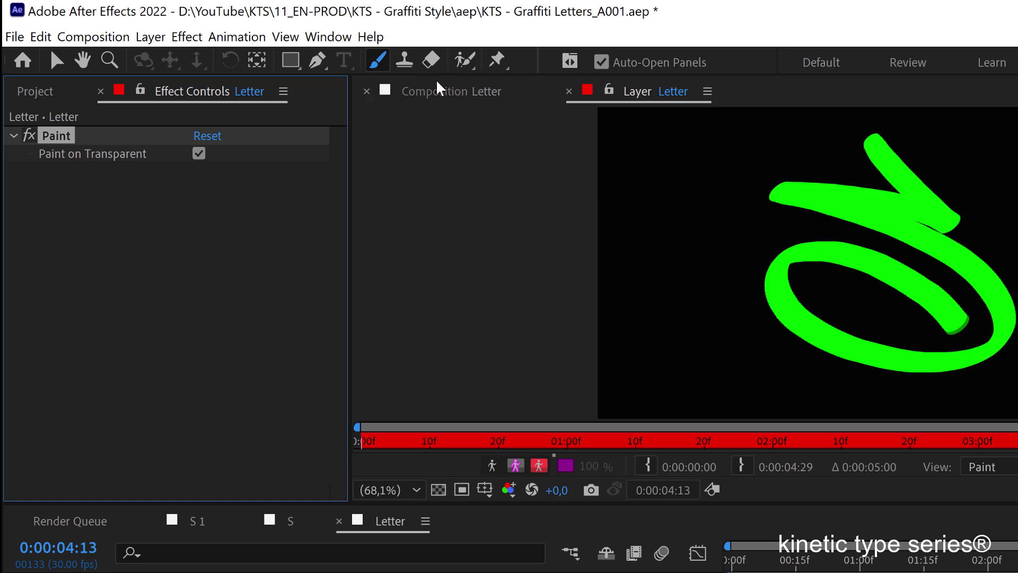
Step: Switch to the enlarged Composition viewer and preview the stroke animation
{"action": "left_click", "coordinate": [441, 93]}
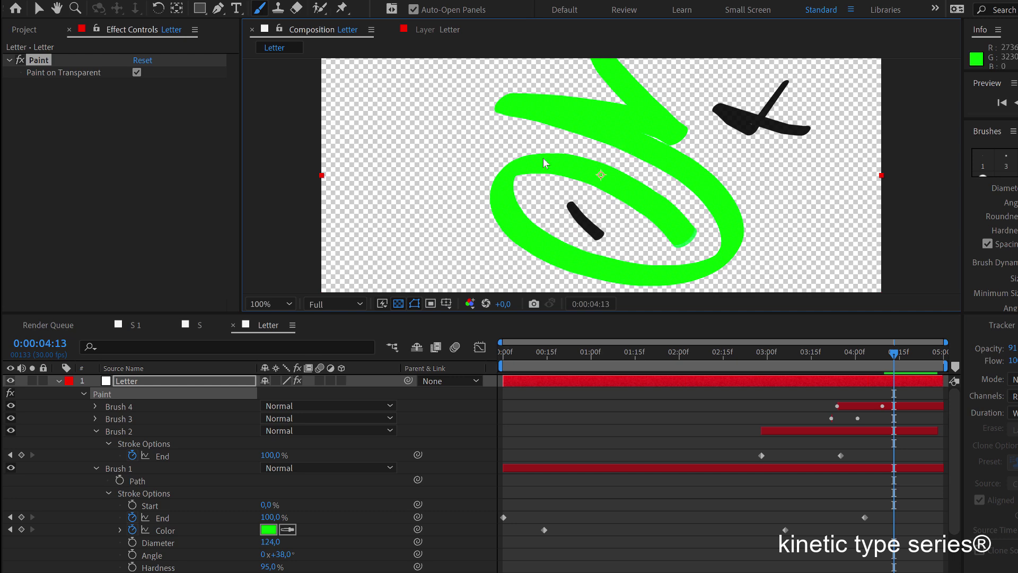
{"action": "left_click_drag", "start_coordinate": [499, 313], "coordinate": [506, 408]}
{"action": "mouse_move", "coordinate": [854, 465]}
{"action": "left_mouse_down"}
{"action": "mouse_move", "coordinate": [661, 459]}
{"action": "mouse_move", "coordinate": [829, 466]}
{"action": "left_mouse_up"}
{"action": "key", "text": "space"}
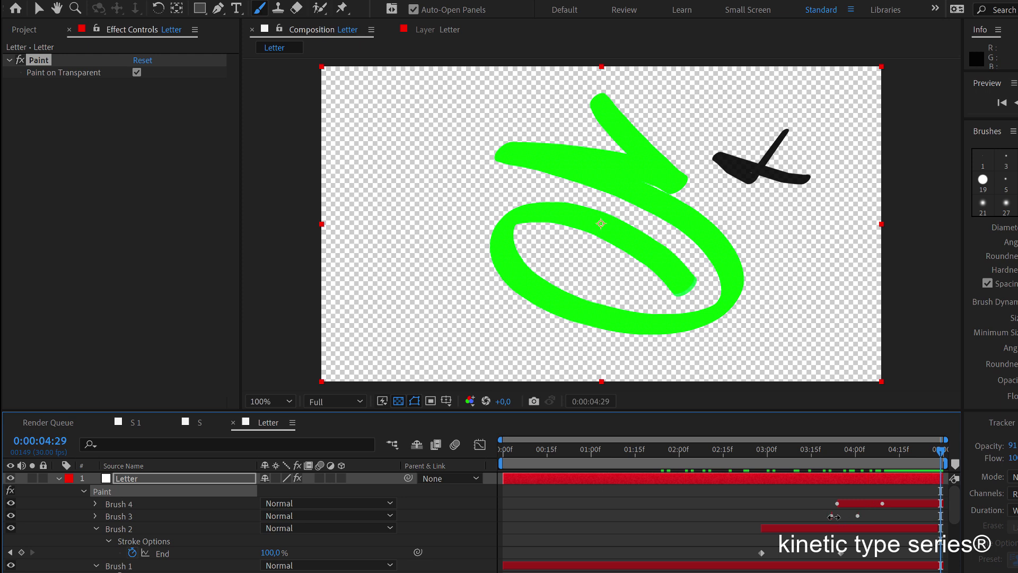
Step: Extend Brush 3's out point to the composition end and replay the X drawing on
{"action": "left_click_drag", "start_coordinate": [833, 516], "coordinate": [946, 516]}
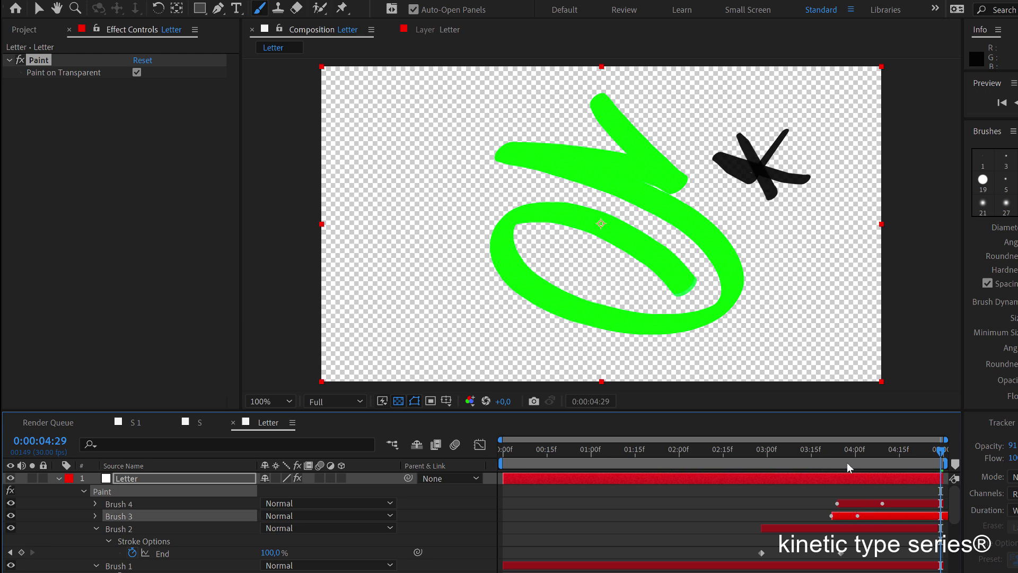
{"action": "left_click", "coordinate": [848, 467]}
{"action": "key", "text": "space"}
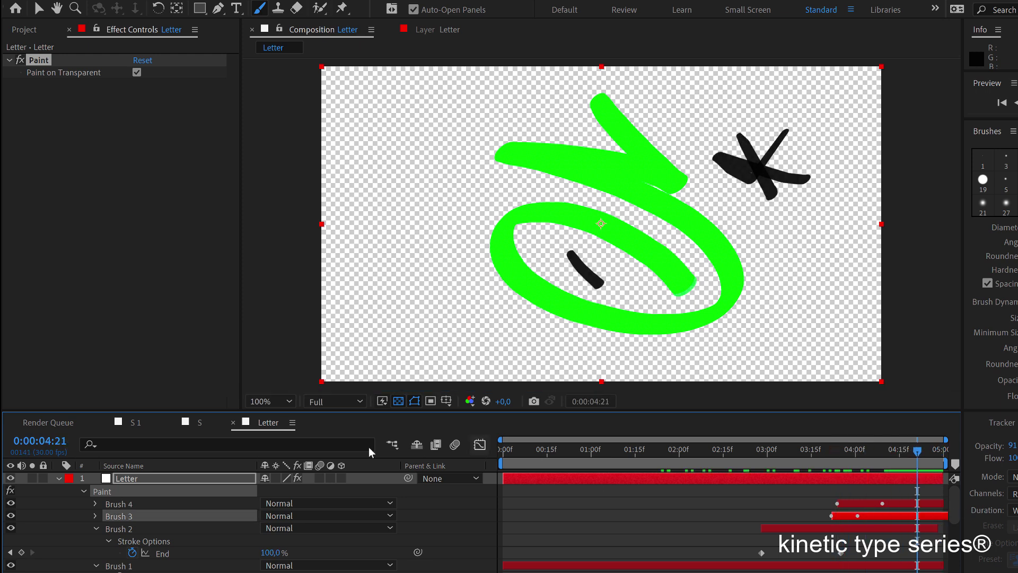
{"action": "left_click", "coordinate": [58, 478]}
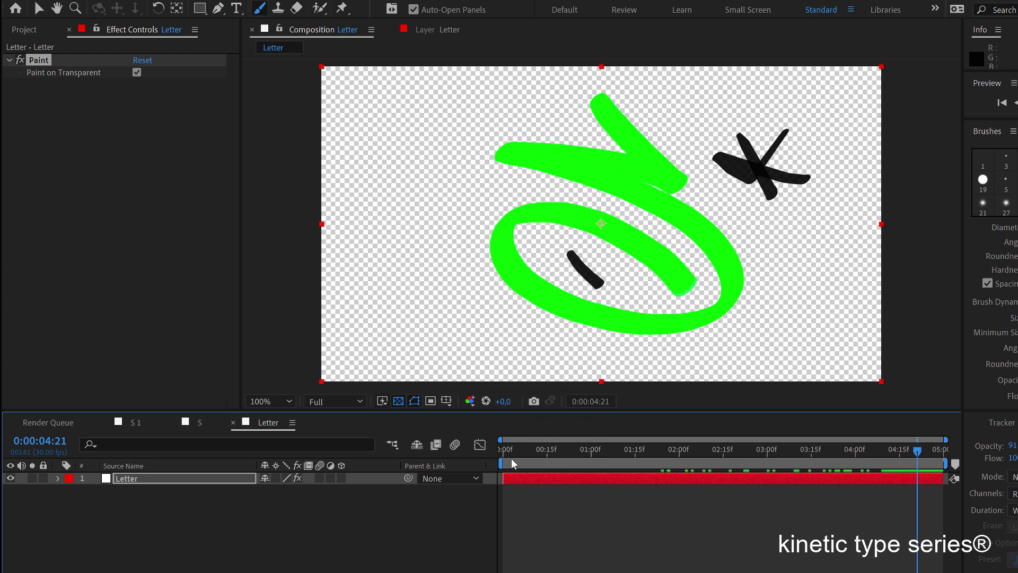
Step: With the Letter layer selected, search Effects & Presets for 'rough'
{"action": "left_click", "coordinate": [518, 479]}
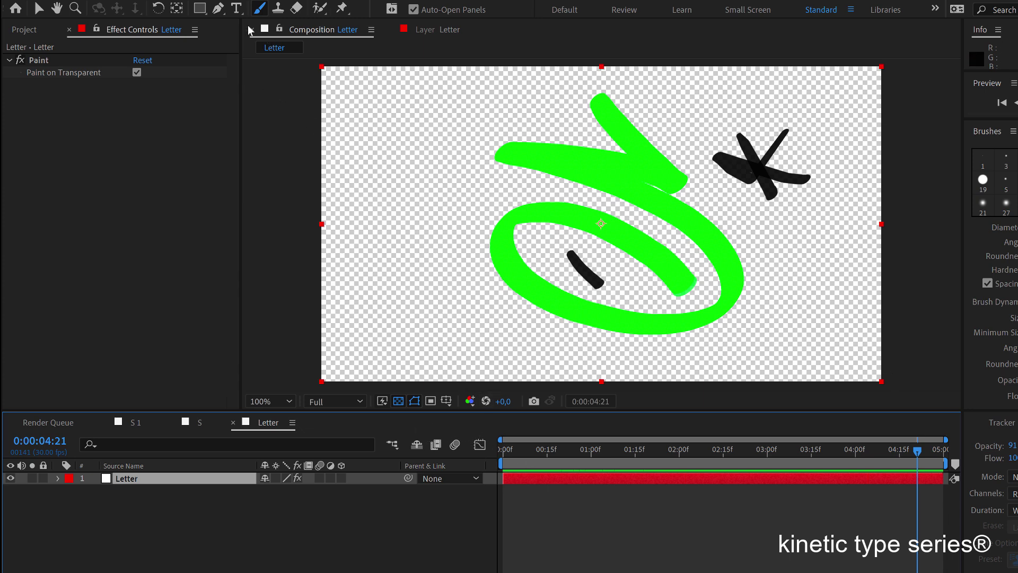
{"action": "left_click", "coordinate": [215, 1]}
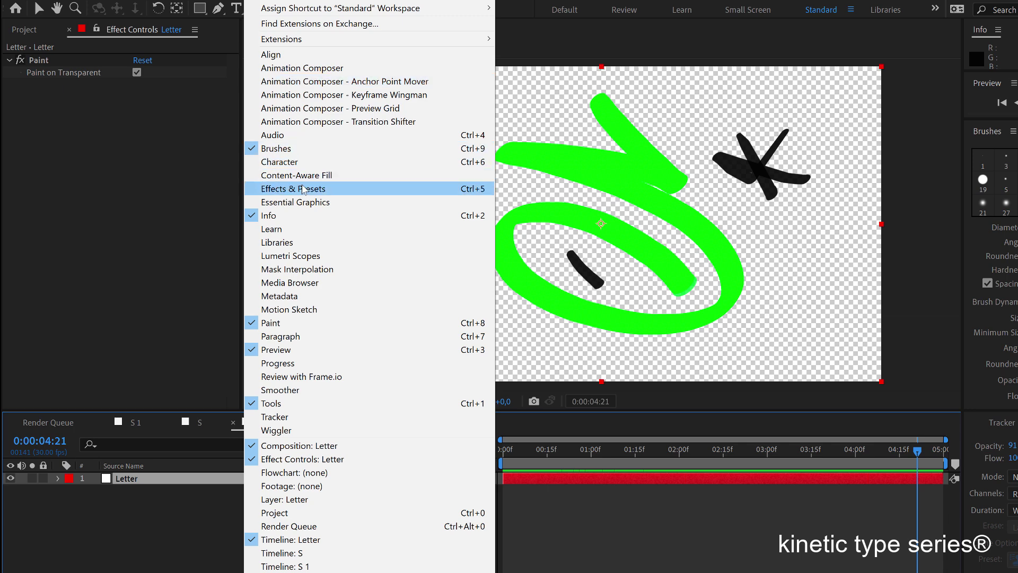
{"action": "left_click", "coordinate": [292, 189]}
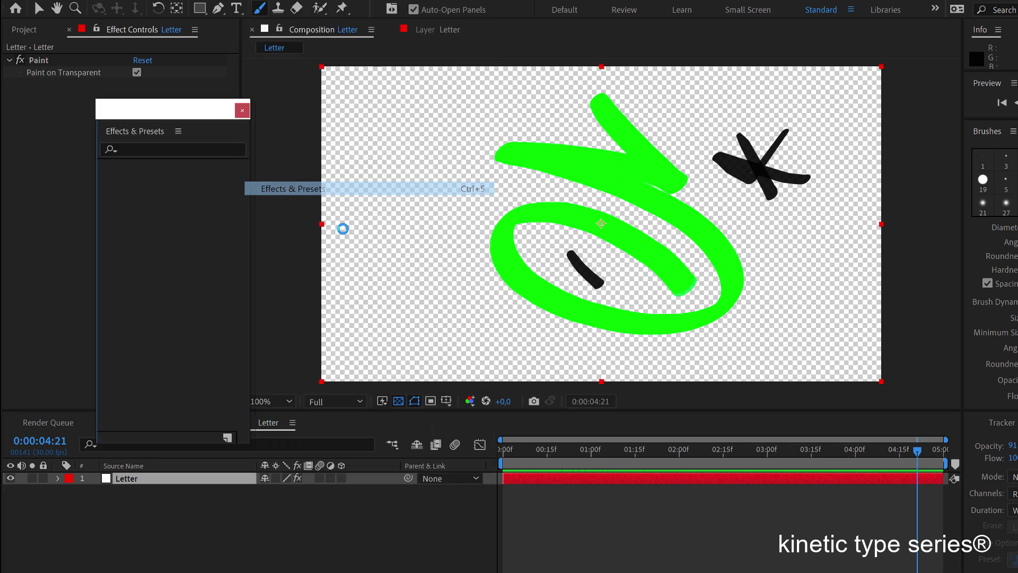
{"action": "left_click", "coordinate": [159, 148]}
{"action": "type", "text": "rogu"}
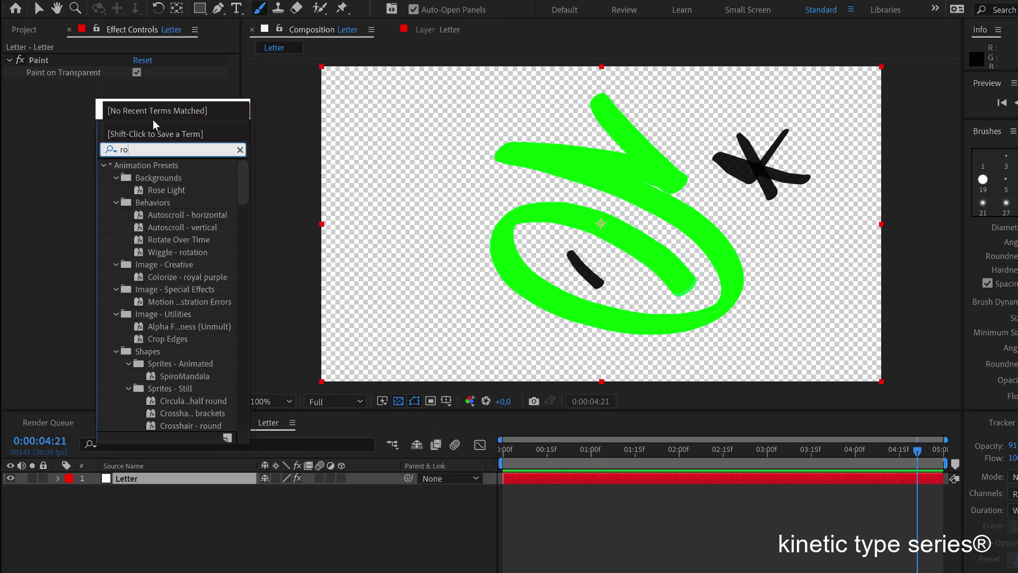
{"action": "key", "text": "BackSpace"}
{"action": "key", "text": "BackSpace"}
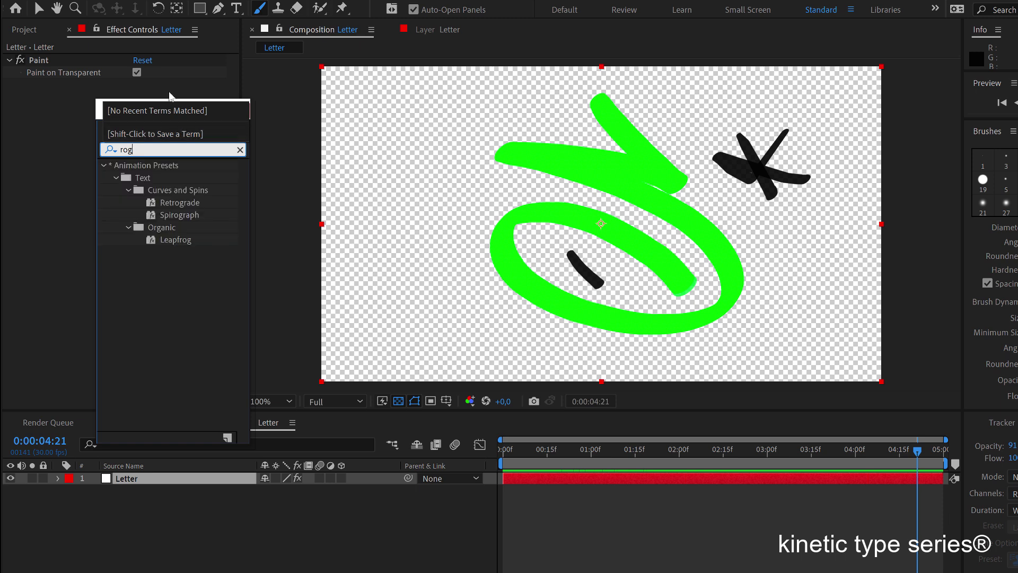
{"action": "type", "text": "ugh"}
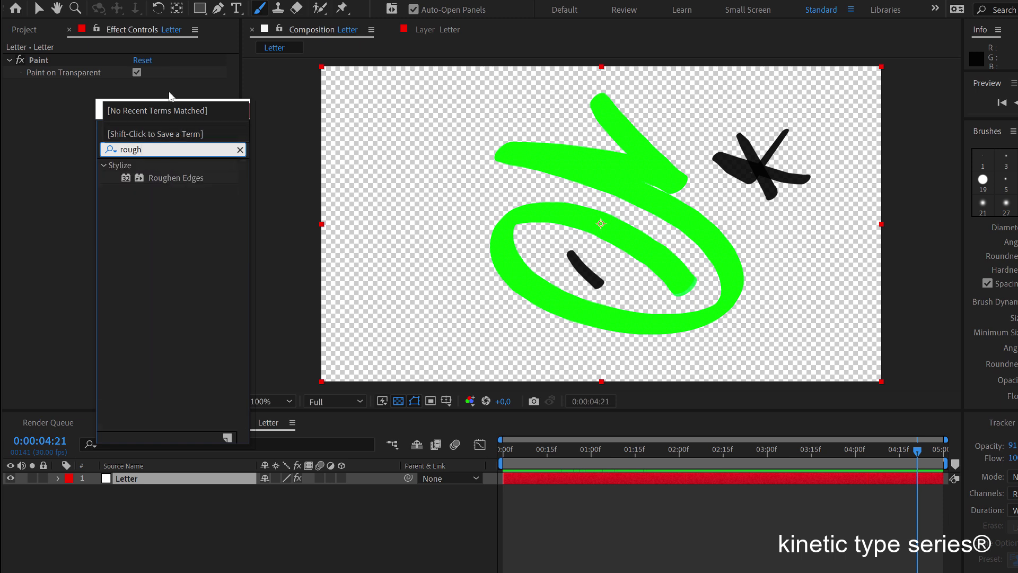
Step: Apply Roughen Edges to the Letter layer and scrub to 3:16 to check the edges
{"action": "left_click", "coordinate": [154, 181]}
{"action": "left_click_drag", "start_coordinate": [158, 180], "coordinate": [145, 483]}
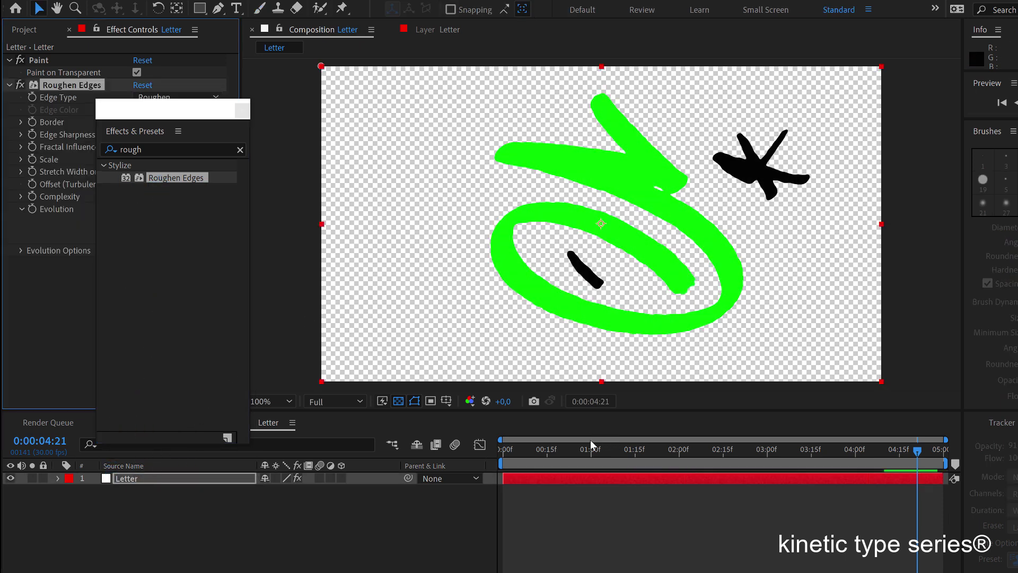
{"action": "mouse_move", "coordinate": [585, 453]}
{"action": "left_mouse_down"}
{"action": "mouse_move", "coordinate": [569, 453]}
{"action": "mouse_move", "coordinate": [634, 455]}
{"action": "left_mouse_up"}
{"action": "left_click_drag", "start_coordinate": [705, 466], "coordinate": [814, 454]}
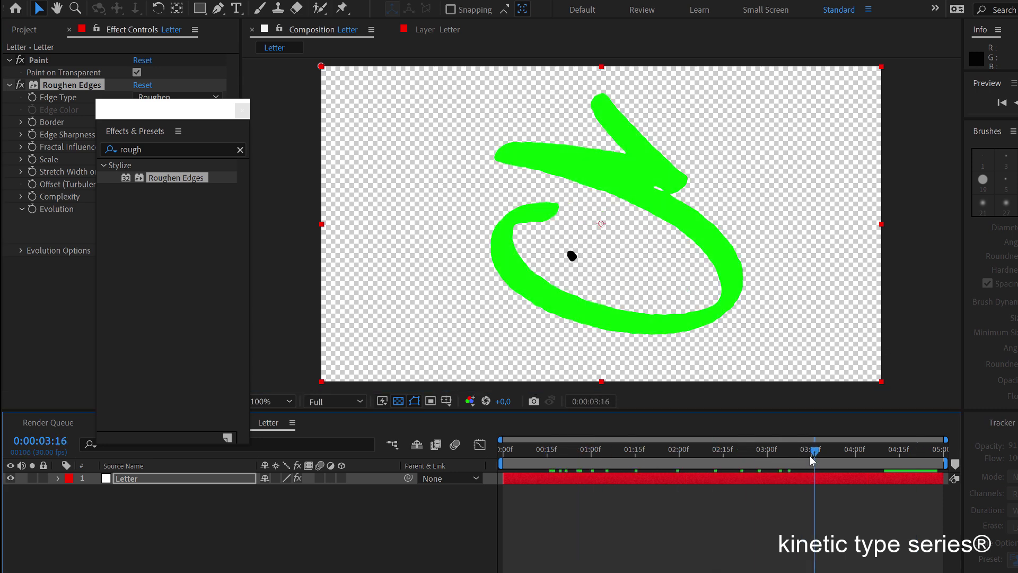
Step: Apply the Fill effect to the Letter layer from a 'fill' effects search
{"action": "left_click", "coordinate": [173, 150]}
{"action": "type", "text": "fill"}
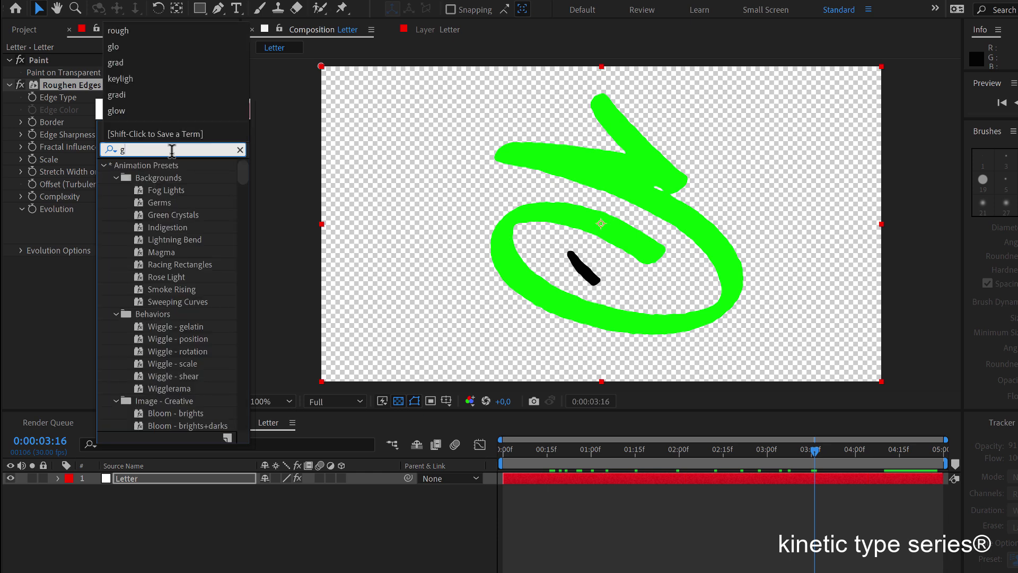
{"action": "double_click", "coordinate": [154, 239]}
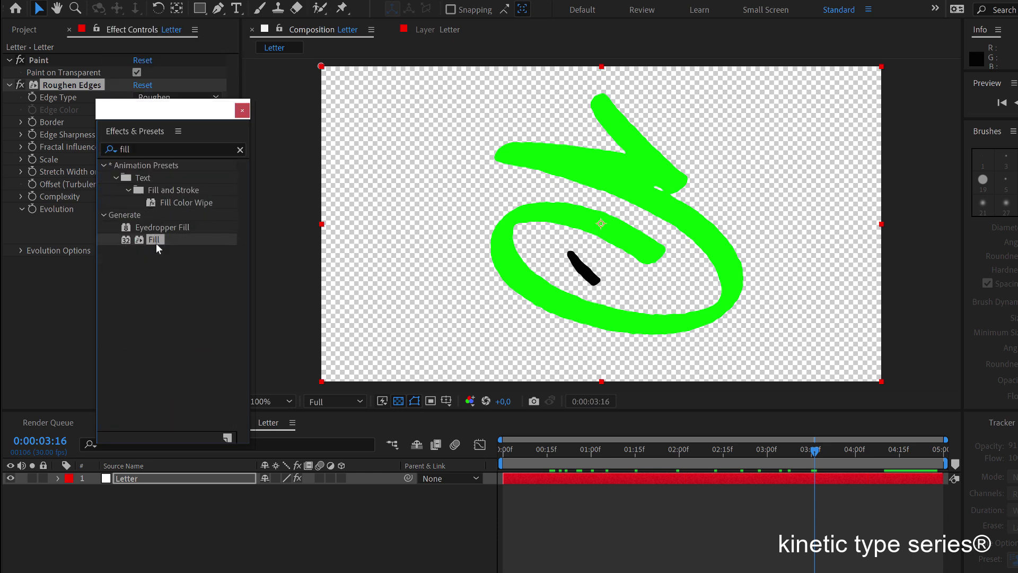
{"action": "left_click", "coordinate": [243, 108]}
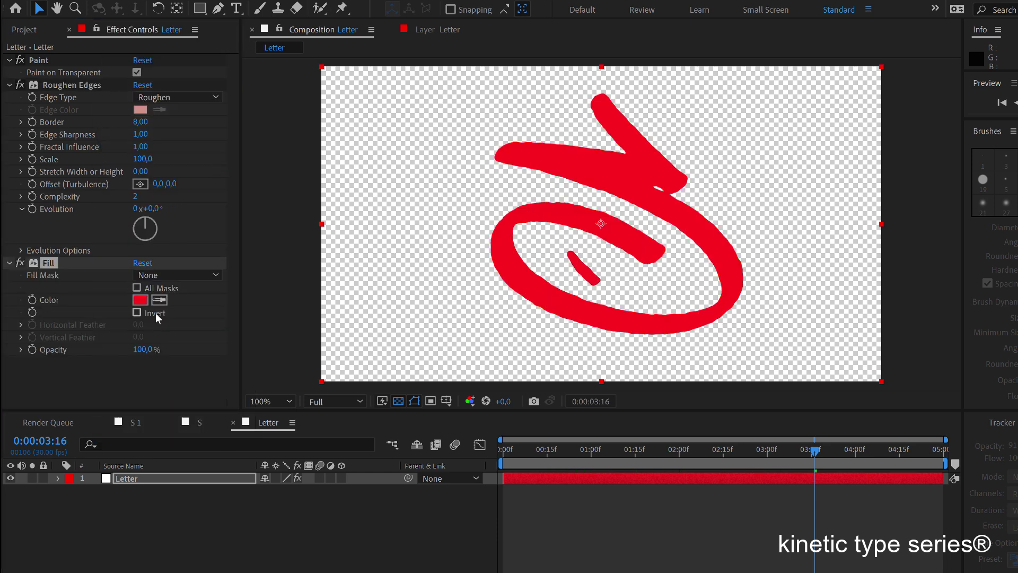
Step: Set the Fill colour to the lighter red F25252
{"action": "left_click", "coordinate": [140, 300]}
{"action": "left_click", "coordinate": [497, 174]}
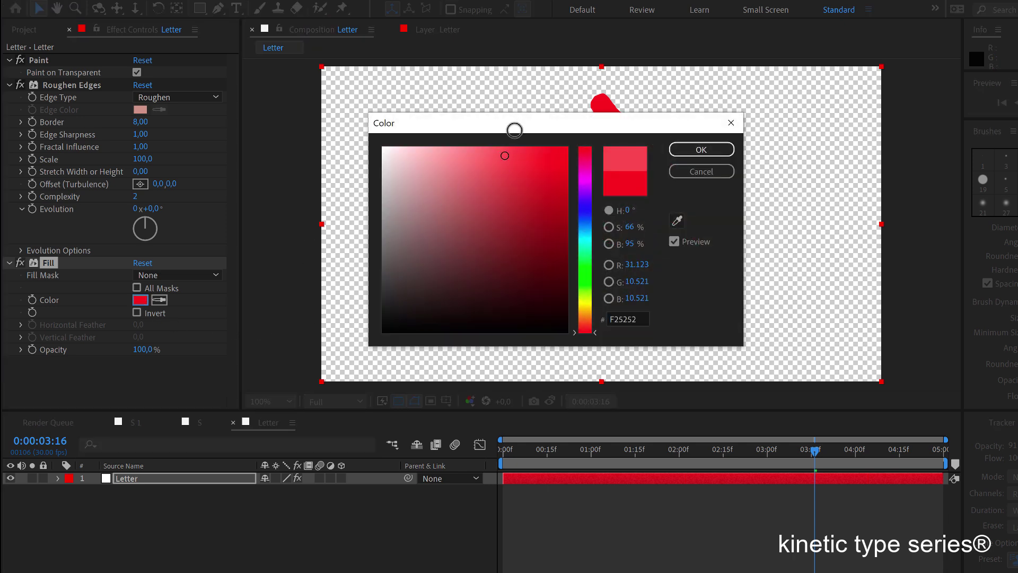
{"action": "left_click", "coordinate": [699, 150]}
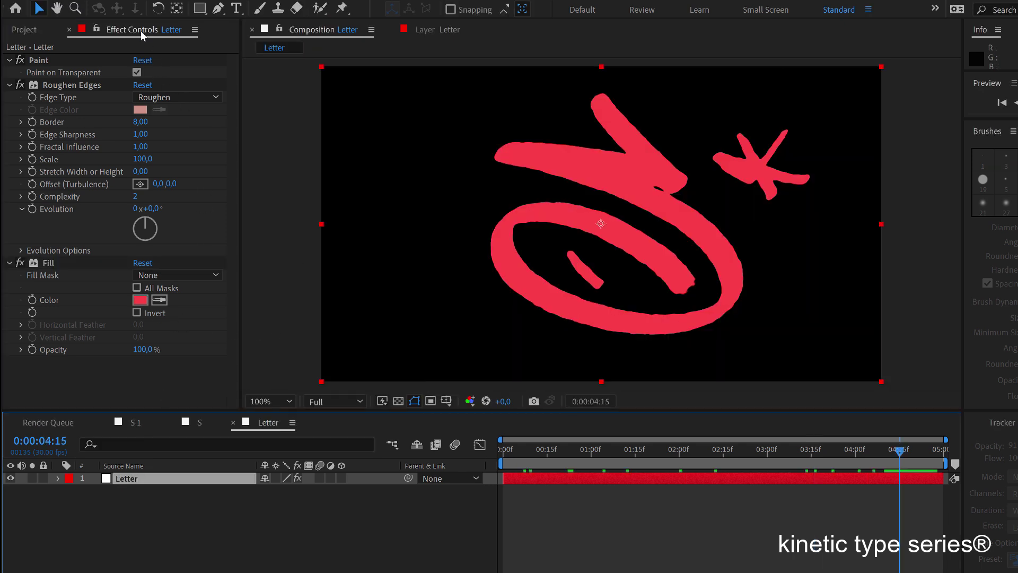
Step: Apply Fast Box Blur to the Letter layer from a 'fast' effects search
{"action": "left_click", "coordinate": [208, 2]}
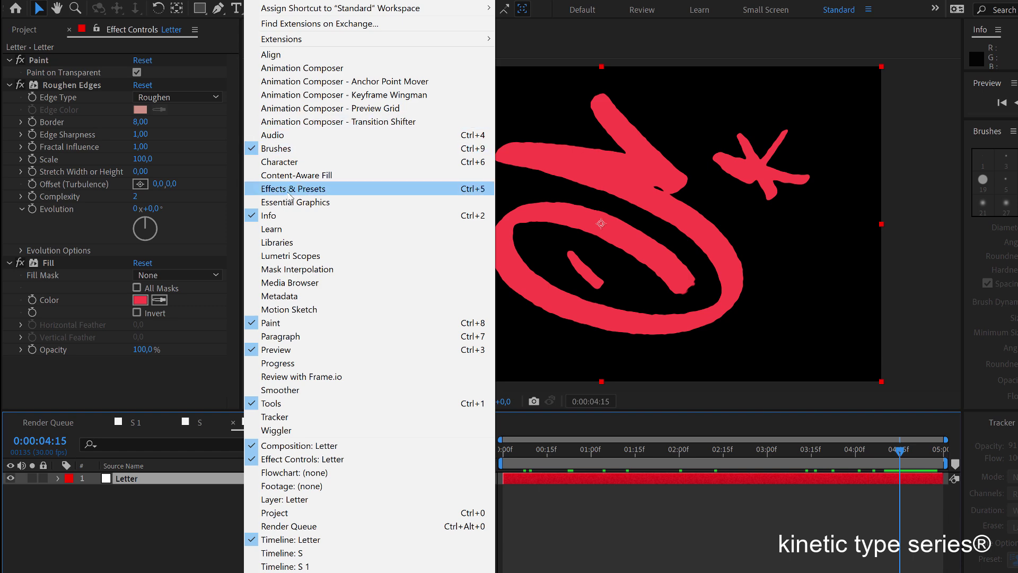
{"action": "left_click", "coordinate": [281, 190]}
{"action": "left_click", "coordinate": [172, 146]}
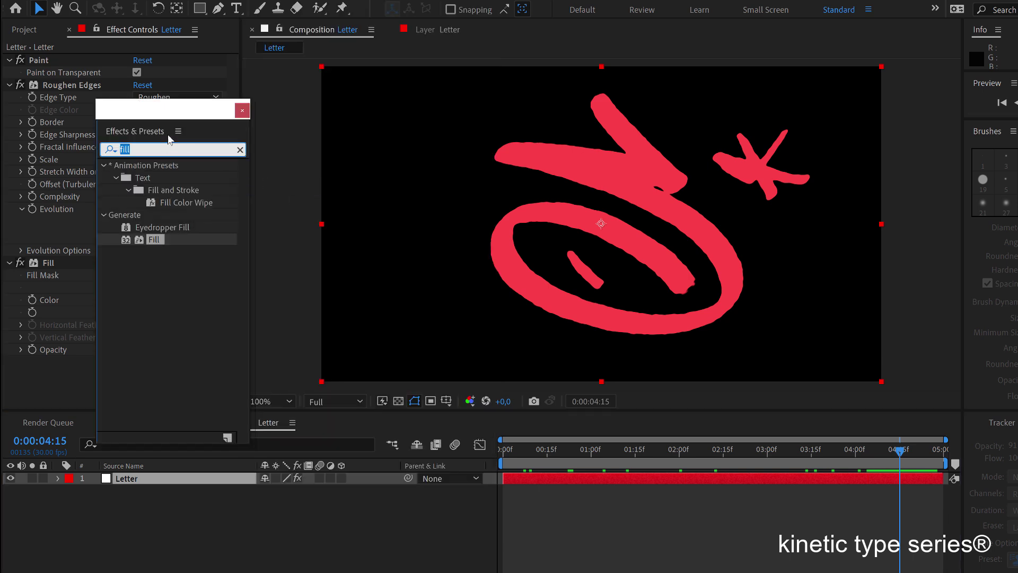
{"action": "type", "text": "fast"}
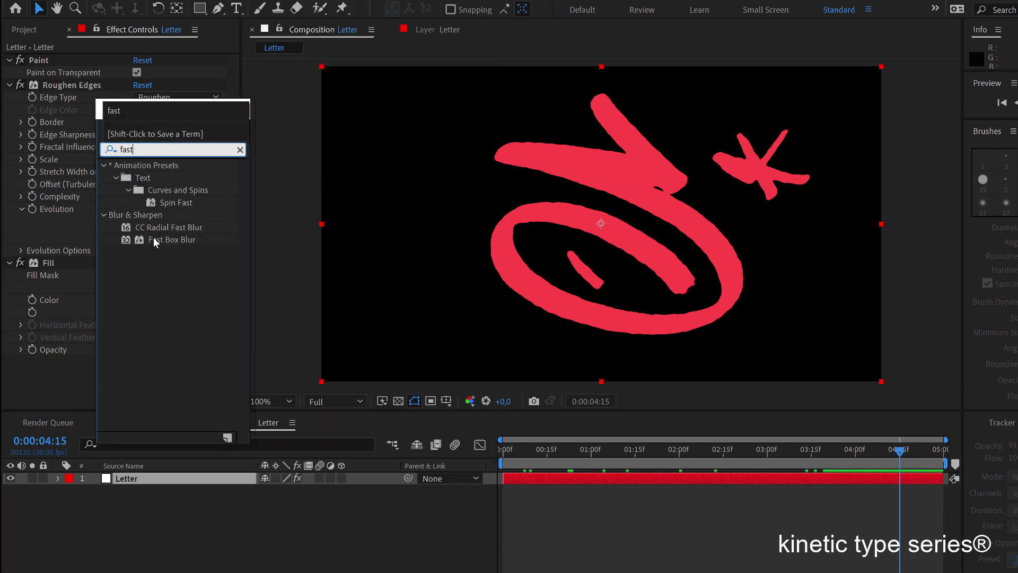
{"action": "left_click_drag", "start_coordinate": [154, 241], "coordinate": [68, 345]}
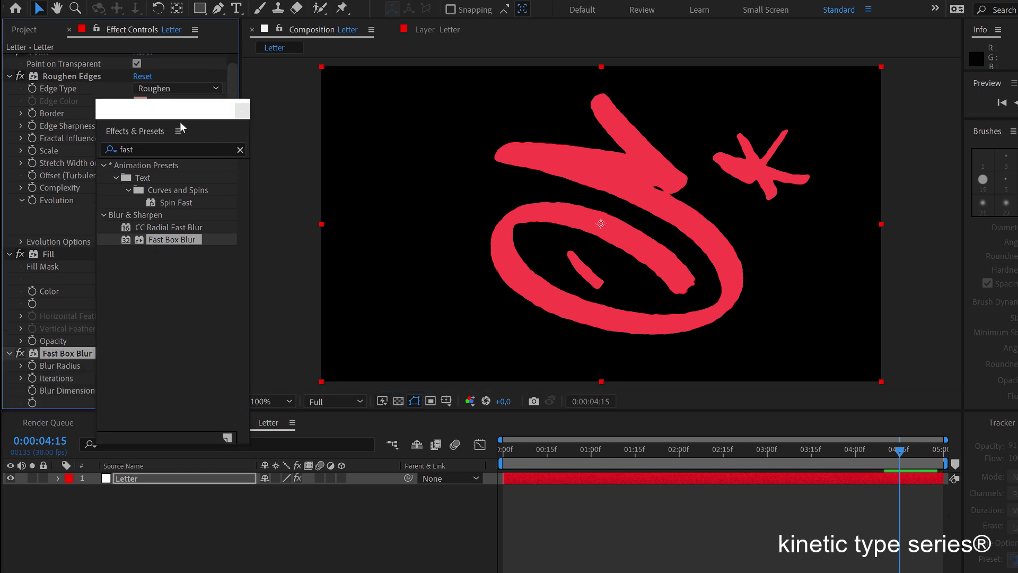
Step: Set Fast Box Blur's Blur Radius to 5 in Effect Controls
{"action": "left_click_drag", "start_coordinate": [125, 132], "coordinate": [250, 127]}
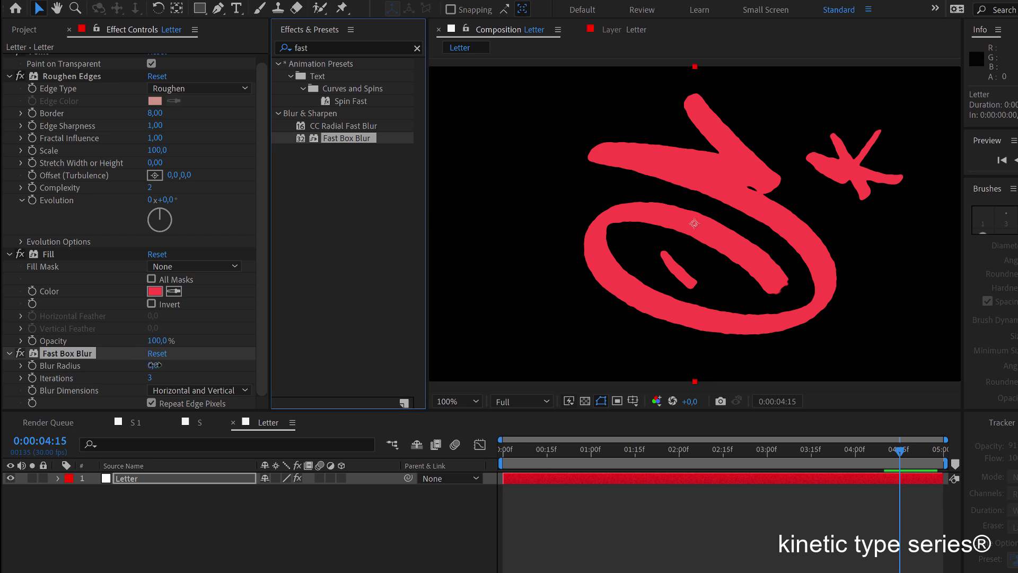
{"action": "left_click_drag", "start_coordinate": [153, 367], "coordinate": [152, 364]}
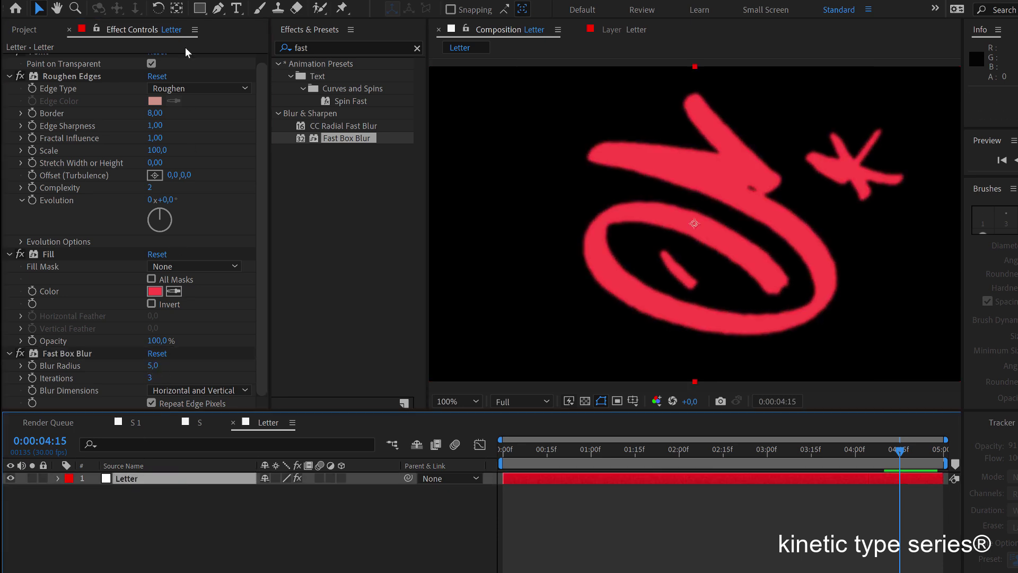
{"action": "left_click", "coordinate": [326, 48]}
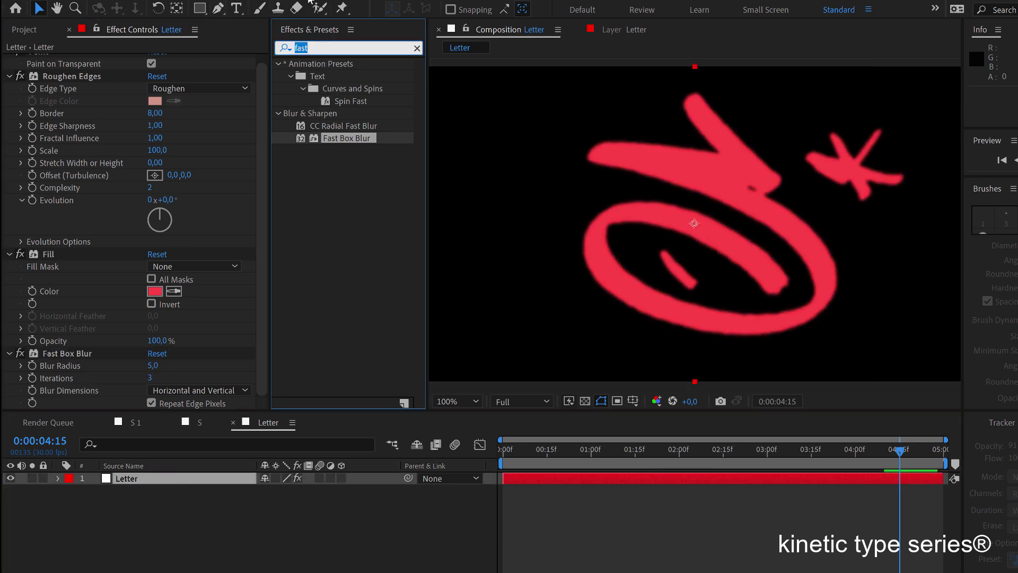
Step: Apply Noise Alpha to the Letter layer from a 'noi' effects search
{"action": "type", "text": "nois"}
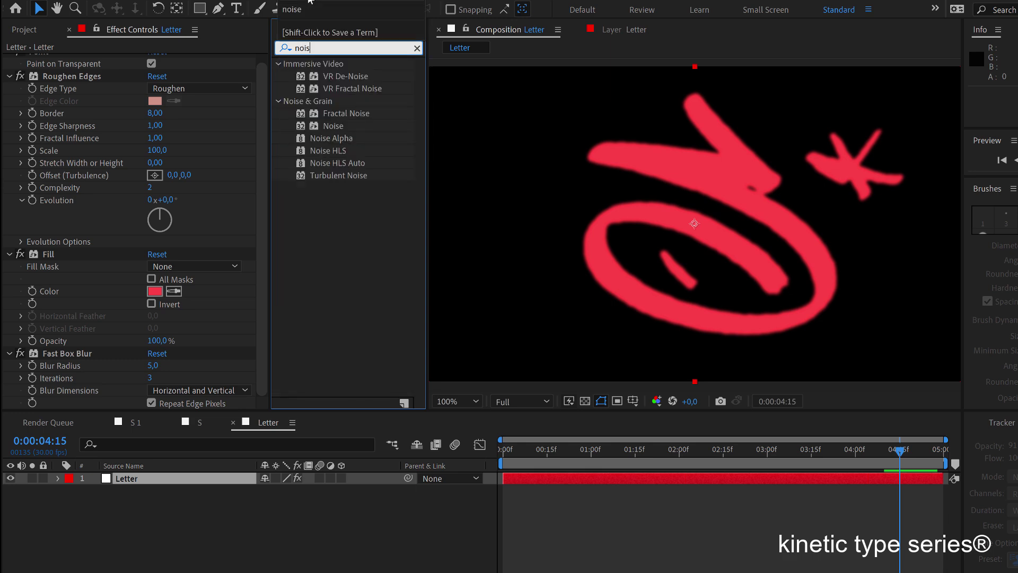
{"action": "left_click", "coordinate": [333, 138]}
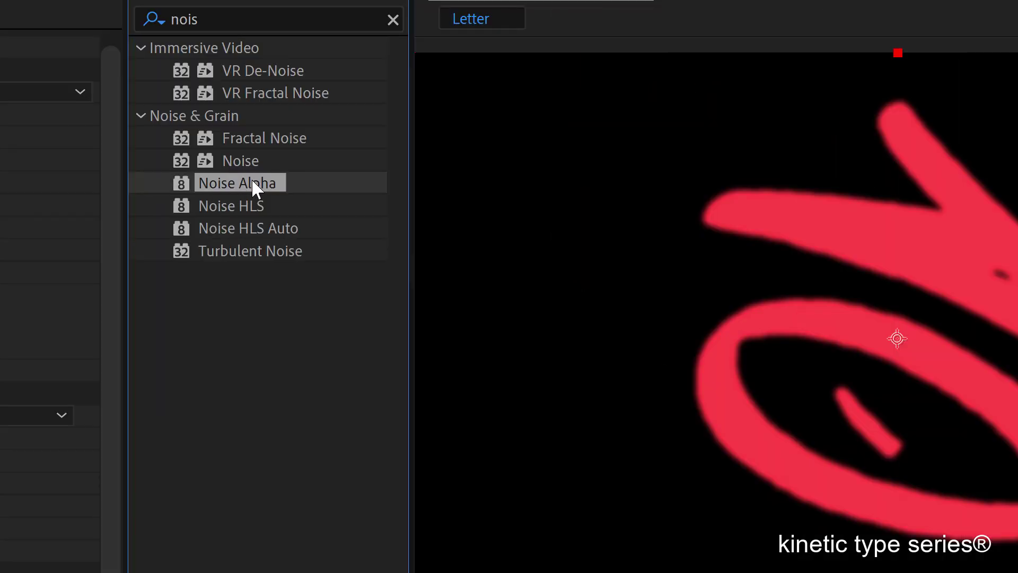
{"action": "left_click_drag", "start_coordinate": [251, 179], "coordinate": [167, 486]}
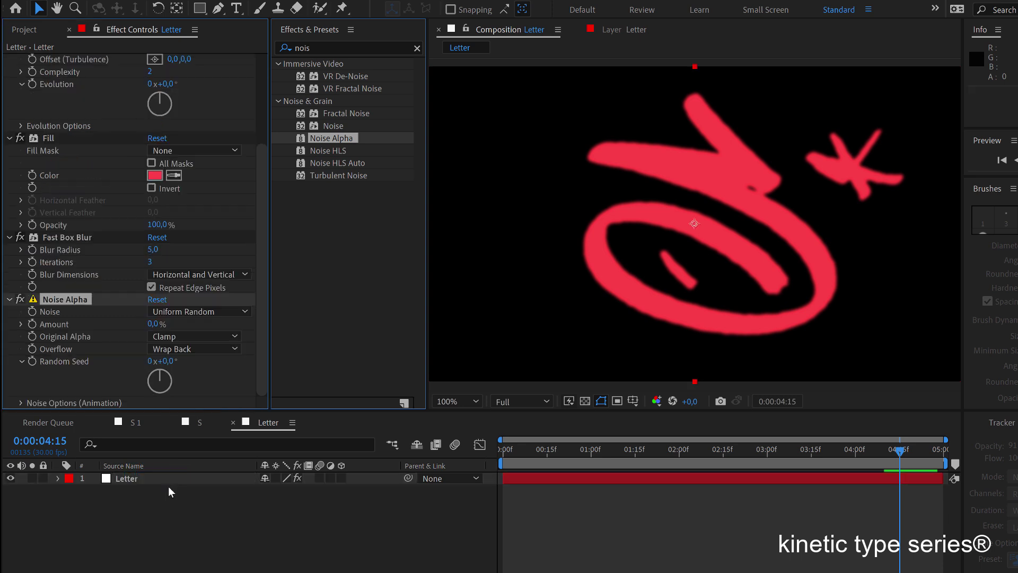
{"action": "left_click", "coordinate": [167, 483]}
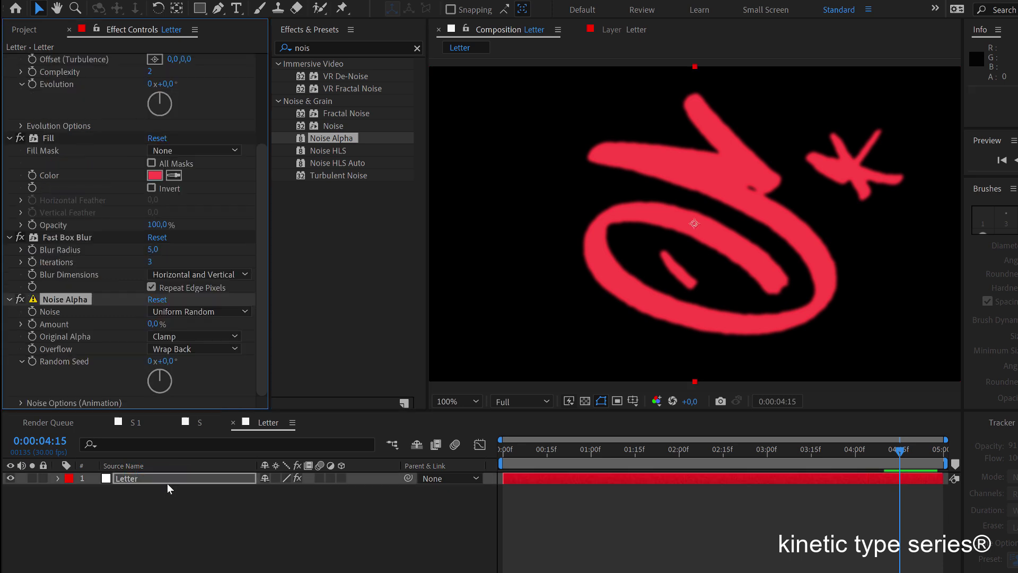
Step: Set Noise Alpha's Original Alpha to Edges and Amount to 107%, then preview
{"action": "left_click", "coordinate": [170, 336]}
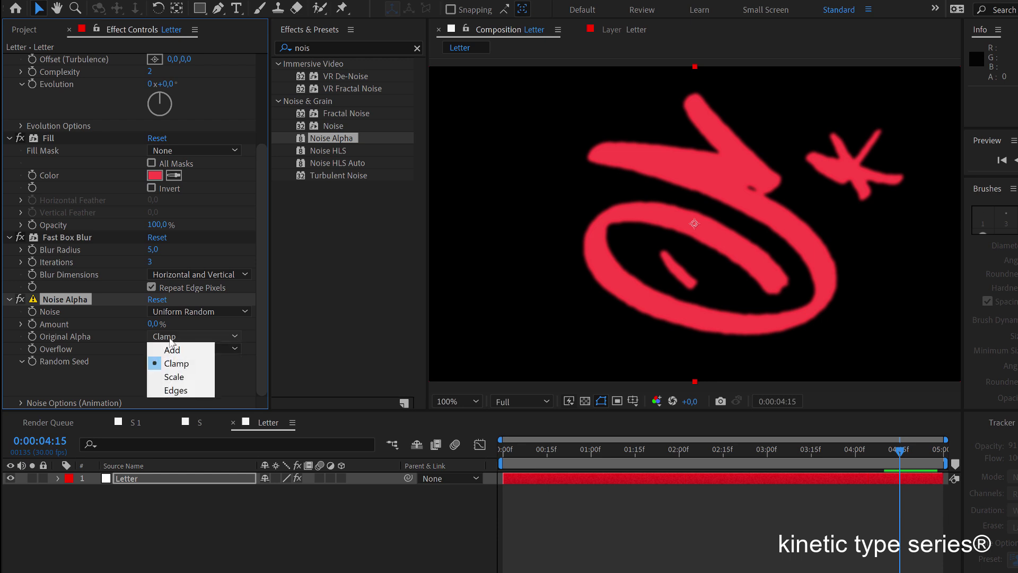
{"action": "left_click", "coordinate": [175, 391]}
{"action": "left_click_drag", "start_coordinate": [174, 326], "coordinate": [187, 324]}
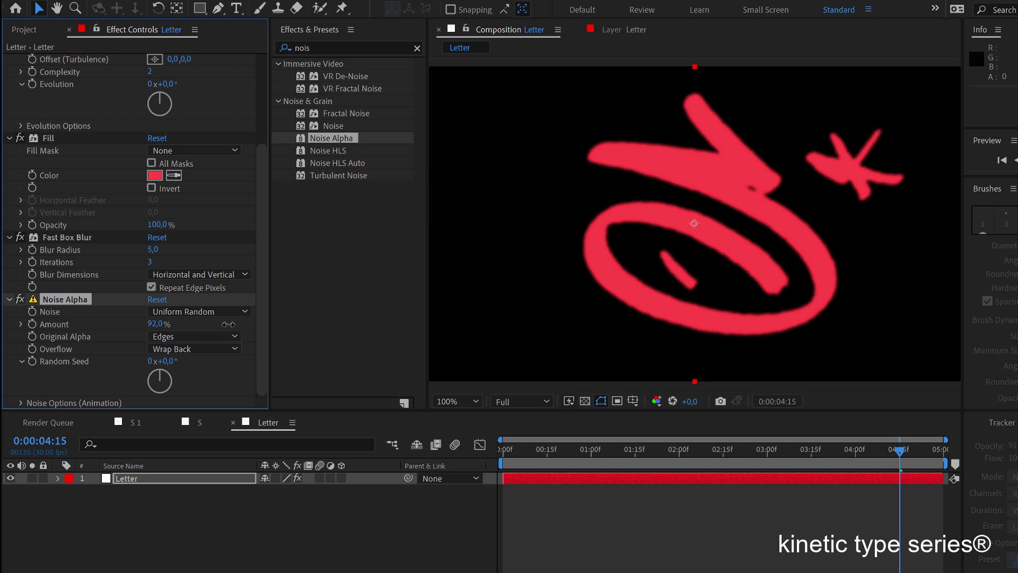
{"action": "key", "text": "space"}
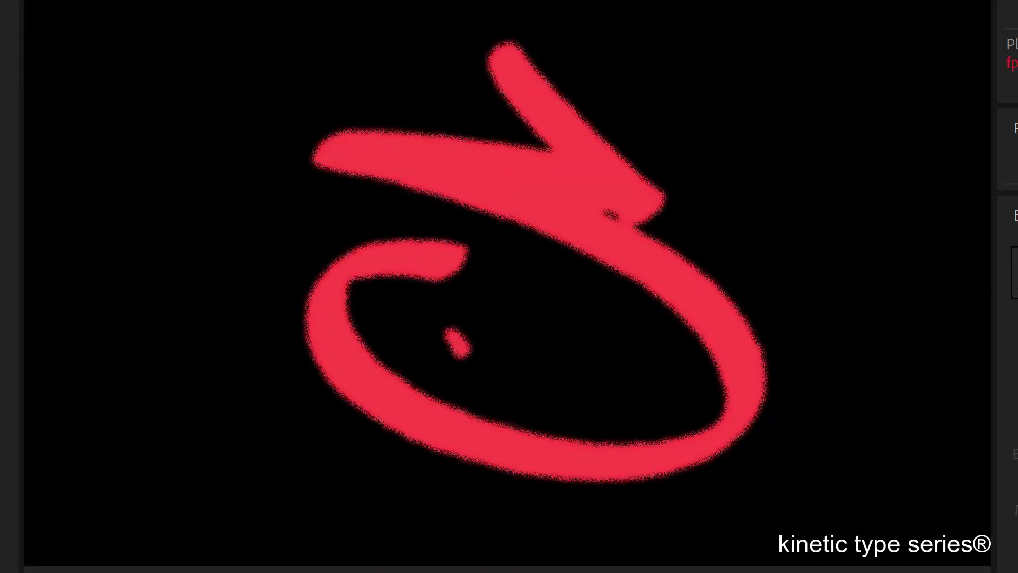
{"action": "key", "text": "space"}
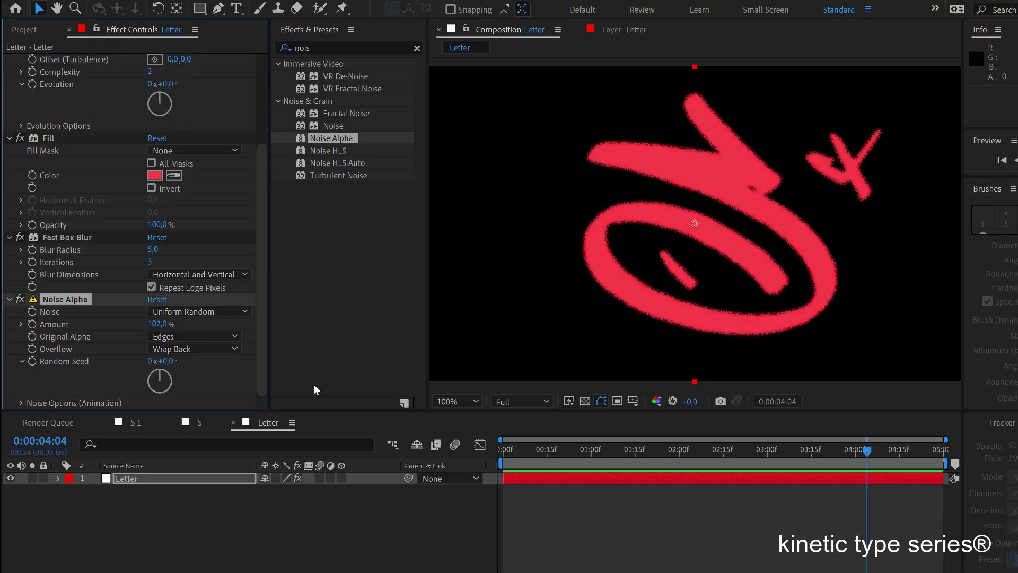
Step: Switch to the S 1 composition and scrub forward through the stroke
{"action": "left_click", "coordinate": [200, 423]}
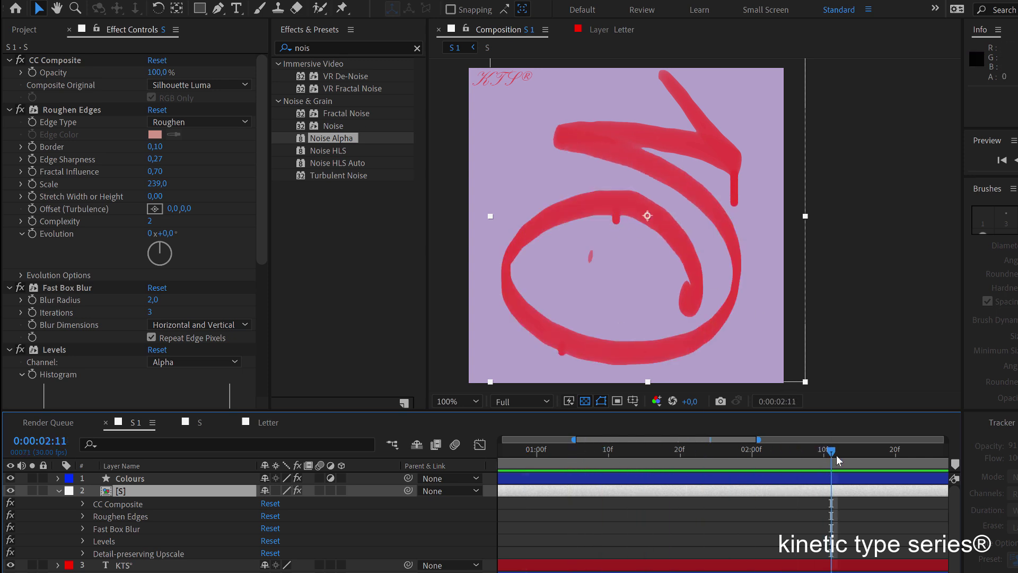
{"action": "mouse_move", "coordinate": [836, 456]}
{"action": "left_mouse_down"}
{"action": "mouse_move", "coordinate": [961, 460]}
{"action": "mouse_move", "coordinate": [848, 461]}
{"action": "left_mouse_up"}
Step: Open the S composition, play the stroke animation, and select drop 5 at 1:08
{"action": "left_click", "coordinate": [200, 423]}
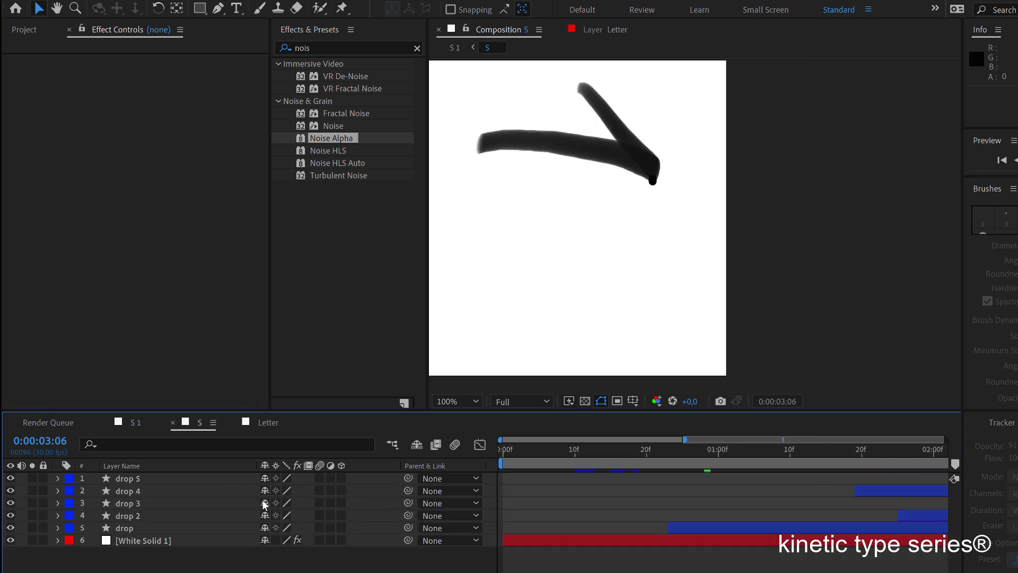
{"action": "left_click_drag", "start_coordinate": [640, 454], "coordinate": [897, 469]}
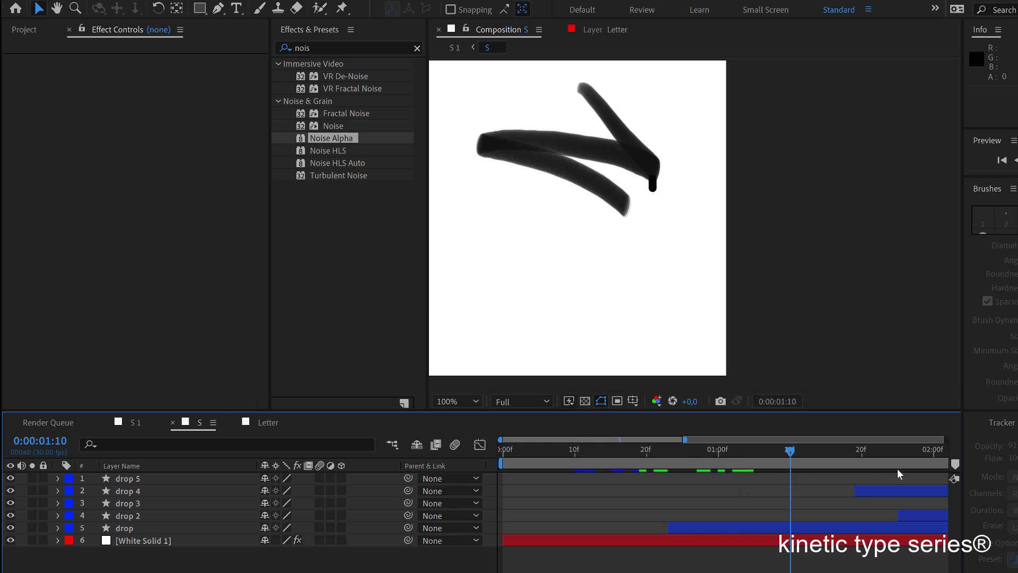
{"action": "key", "text": "space"}
{"action": "left_click", "coordinate": [148, 479]}
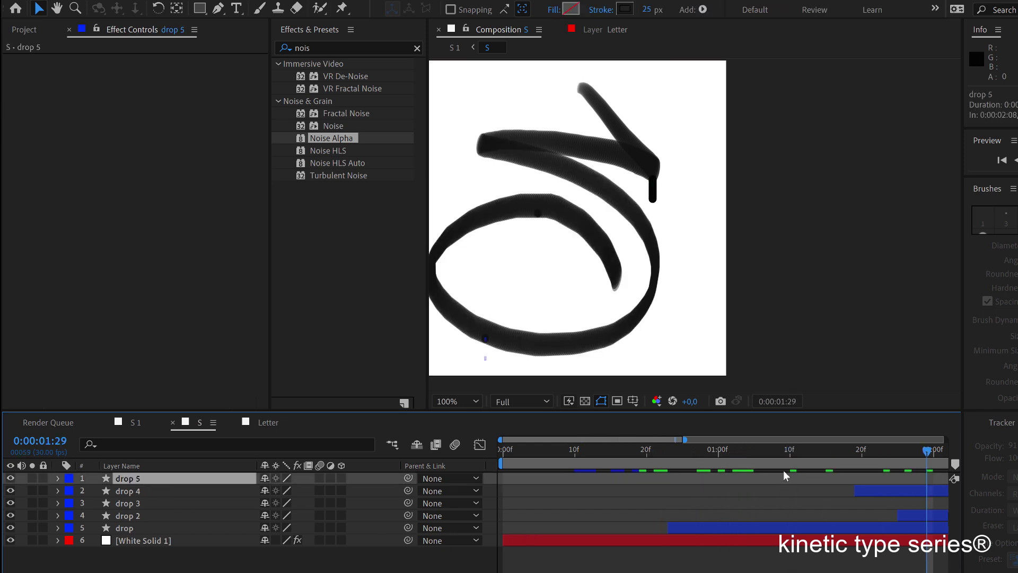
{"action": "left_click", "coordinate": [776, 450]}
Step: Review the drop layer's Trim Paths End animation by scrubbing around 1:25
{"action": "left_click", "coordinate": [752, 527]}
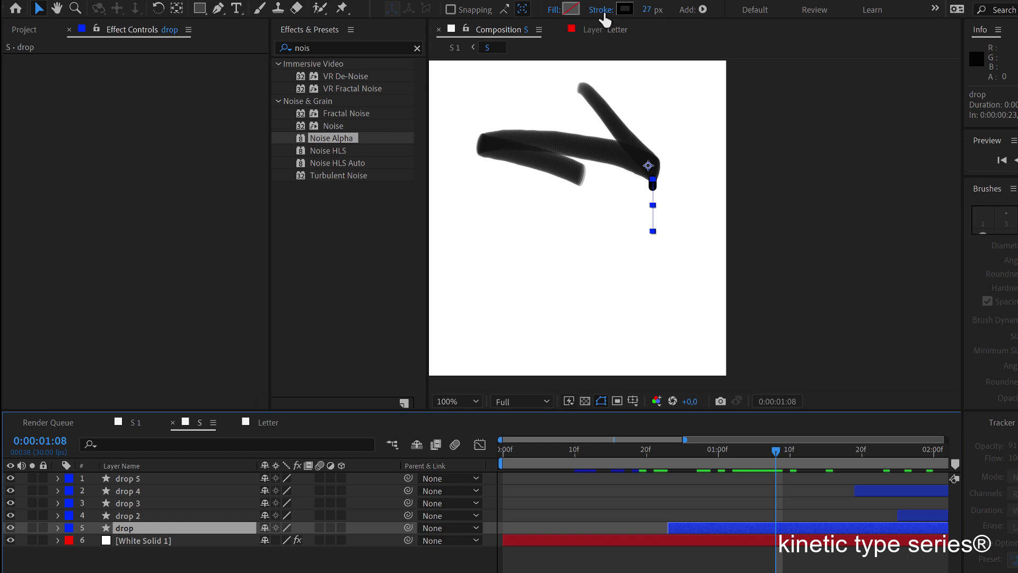
{"action": "left_click", "coordinate": [57, 528]}
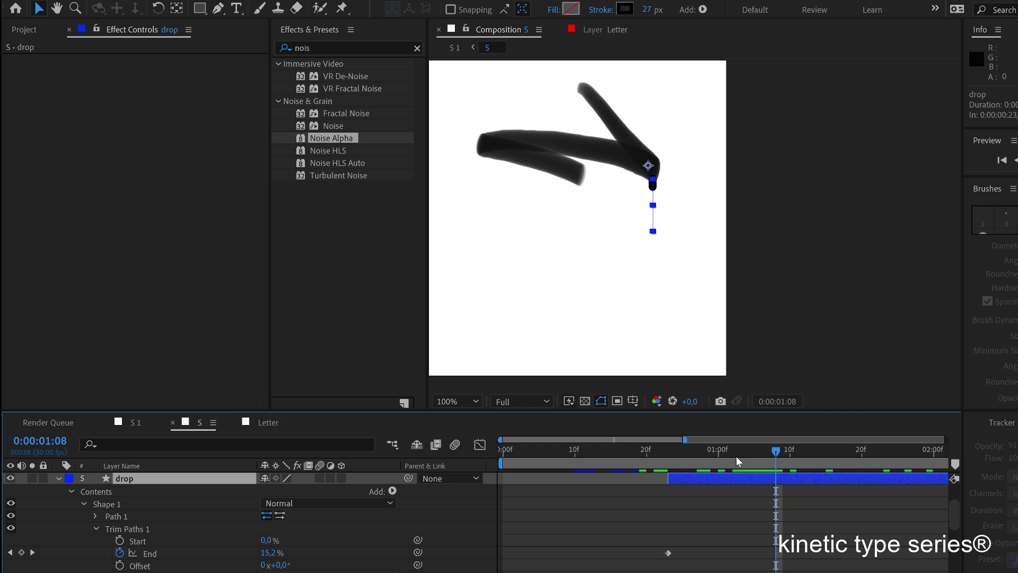
{"action": "mouse_move", "coordinate": [736, 456]}
{"action": "left_mouse_down"}
{"action": "mouse_move", "coordinate": [693, 463]}
{"action": "mouse_move", "coordinate": [905, 478]}
{"action": "left_mouse_up"}
{"action": "mouse_move", "coordinate": [819, 476]}
{"action": "left_mouse_down"}
{"action": "mouse_move", "coordinate": [725, 480]}
{"action": "mouse_move", "coordinate": [898, 485]}
{"action": "left_mouse_up"}
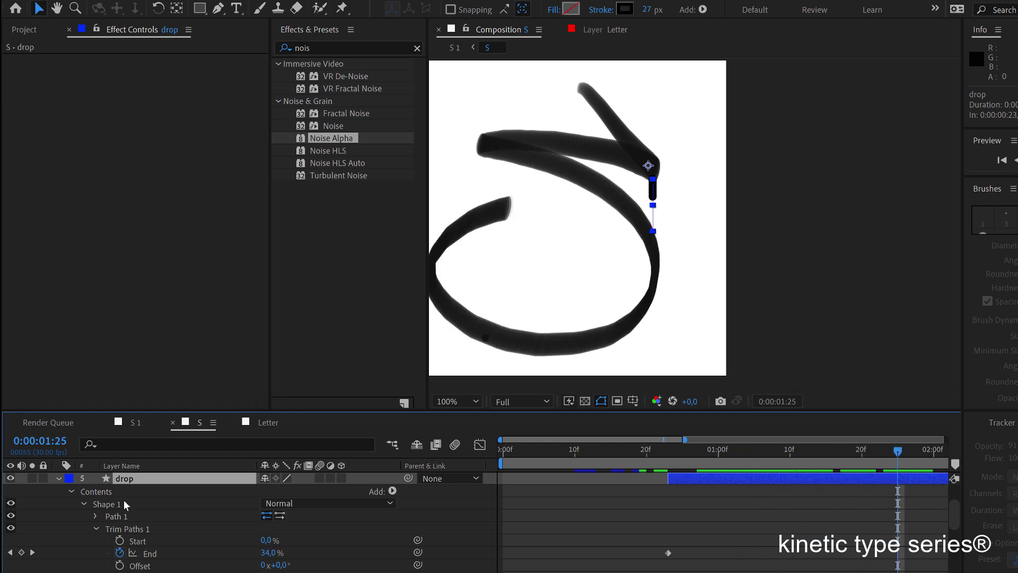
{"action": "left_click", "coordinate": [57, 480]}
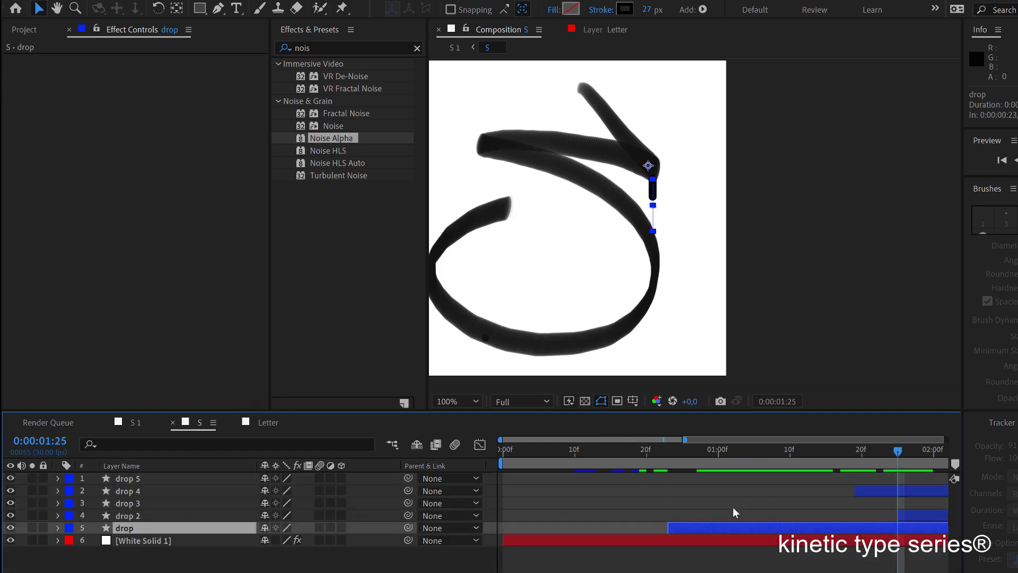
Step: Duplicate the drop as drop 6, start it two frames later, and move it left along the top stroke
{"action": "key", "text": "ctrl+d"}
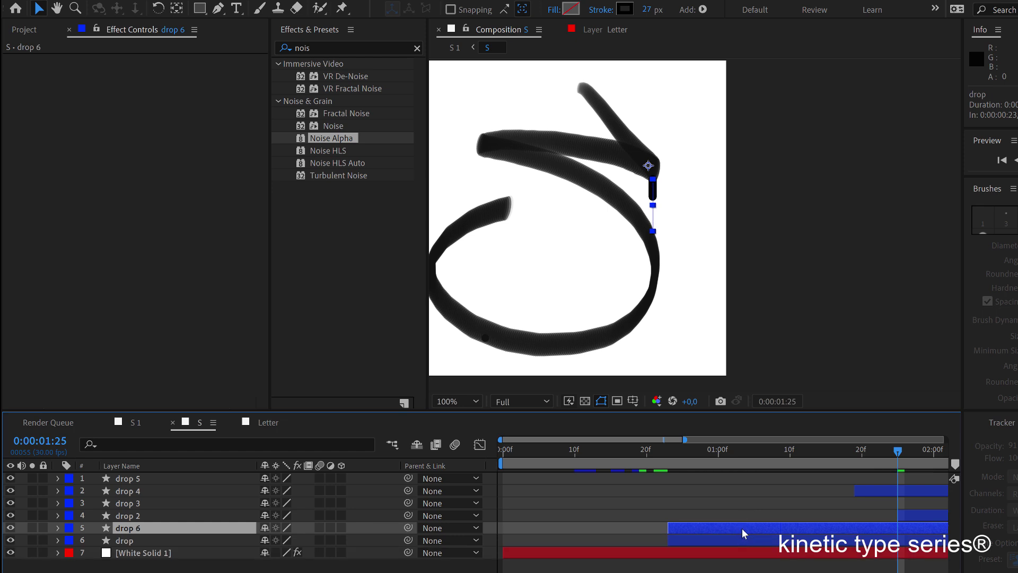
{"action": "left_click_drag", "start_coordinate": [789, 535], "coordinate": [802, 536]}
{"action": "left_click_drag", "start_coordinate": [697, 457], "coordinate": [898, 457]}
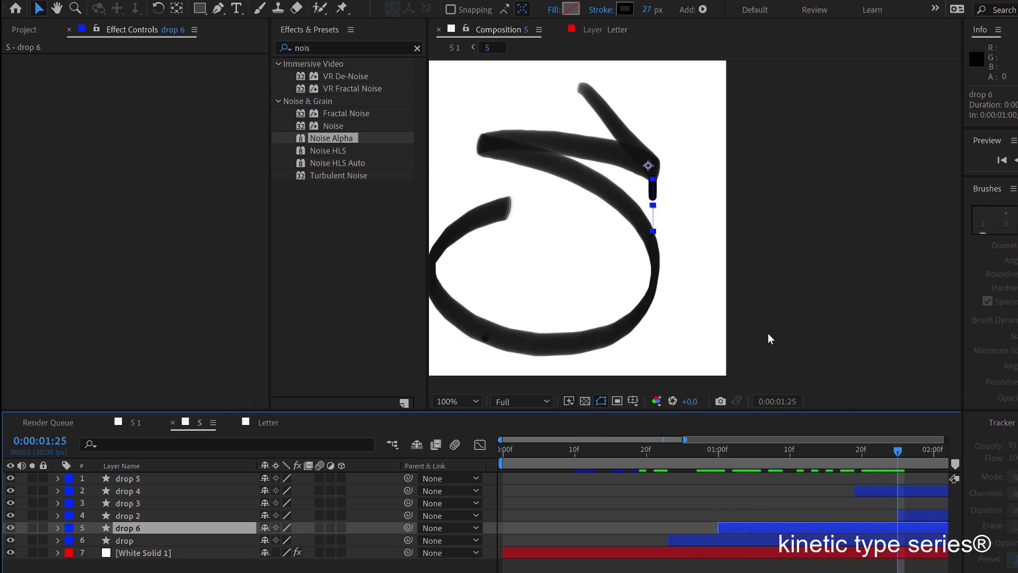
{"action": "left_click", "coordinate": [642, 209]}
{"action": "left_click_drag", "start_coordinate": [639, 210], "coordinate": [548, 205]}
{"action": "key", "text": "h"}
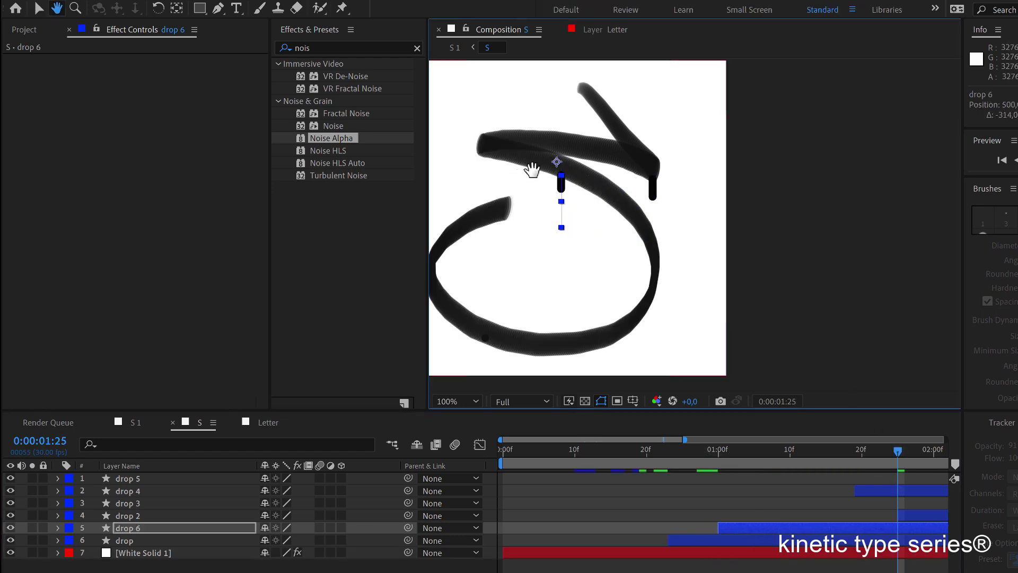
{"action": "left_click_drag", "start_coordinate": [532, 167], "coordinate": [599, 173]}
{"action": "key", "text": "v"}
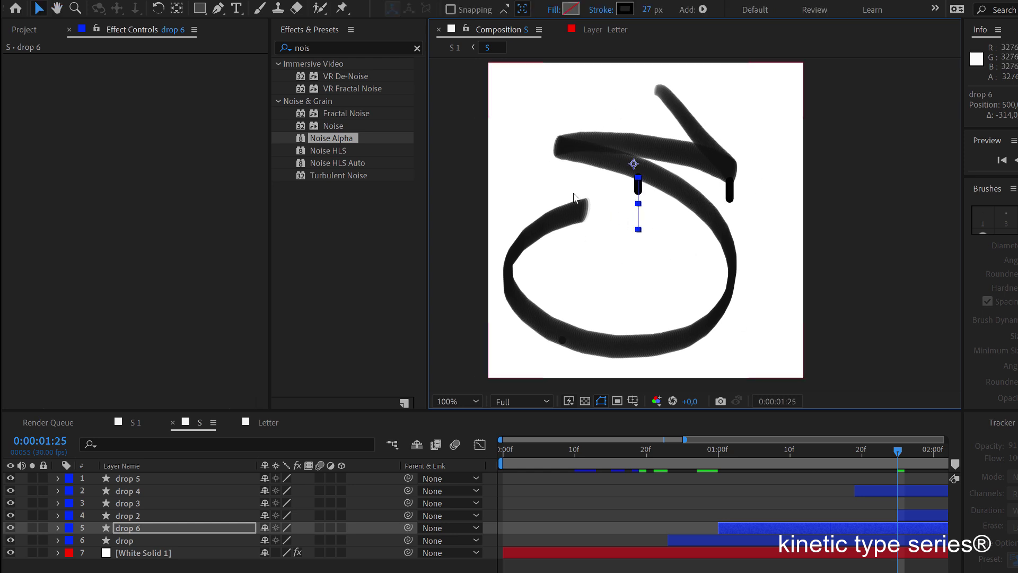
Step: Rewind the playhead to watch the red stroke and drops redraw
{"action": "mouse_move", "coordinate": [678, 449]}
{"action": "left_mouse_down"}
{"action": "mouse_move", "coordinate": [673, 437]}
{"action": "mouse_move", "coordinate": [940, 468]}
{"action": "left_mouse_up"}
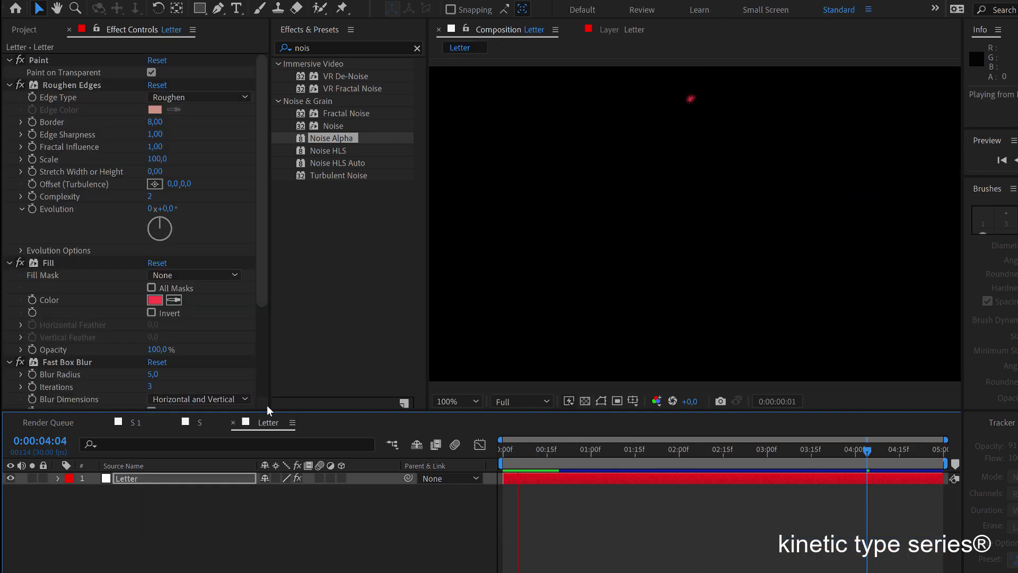